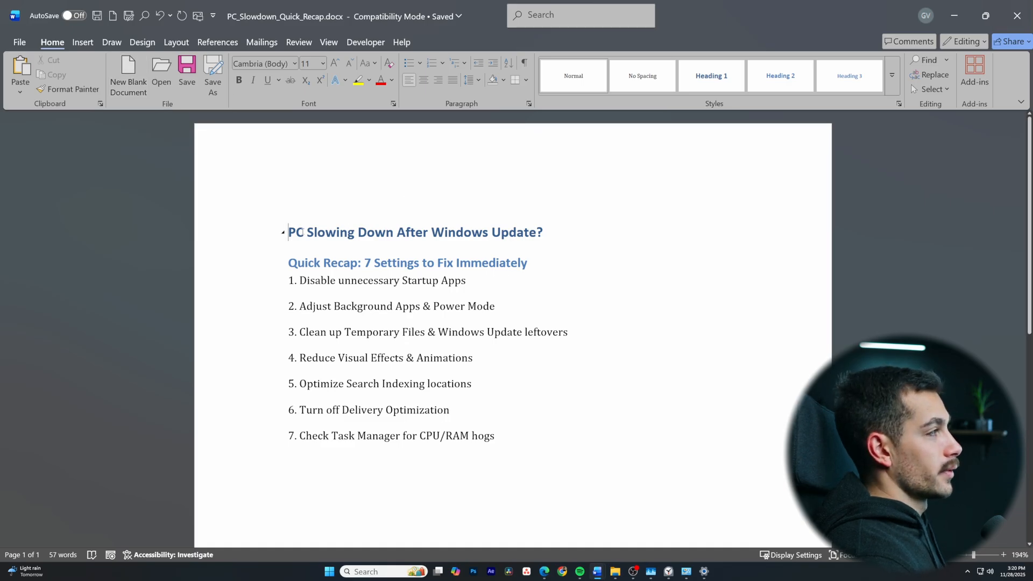
Apply the Heading 3 style to the "Quick Recap: 7 Settings to Fix Immediately" line
{"action": "left_click_drag", "start_coordinate": [288, 264], "coordinate": [533, 263]}
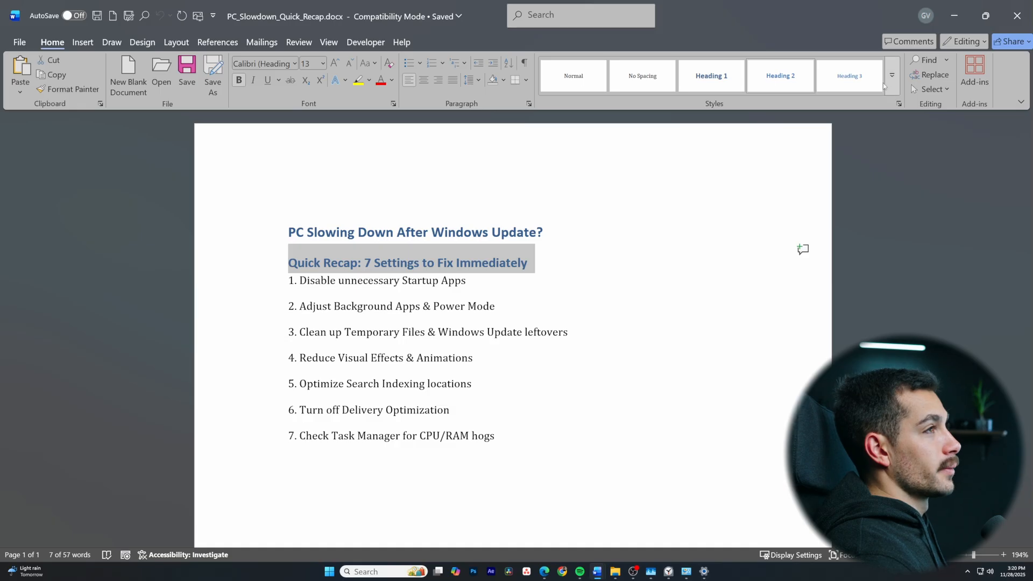
{"action": "left_click", "coordinate": [893, 79]}
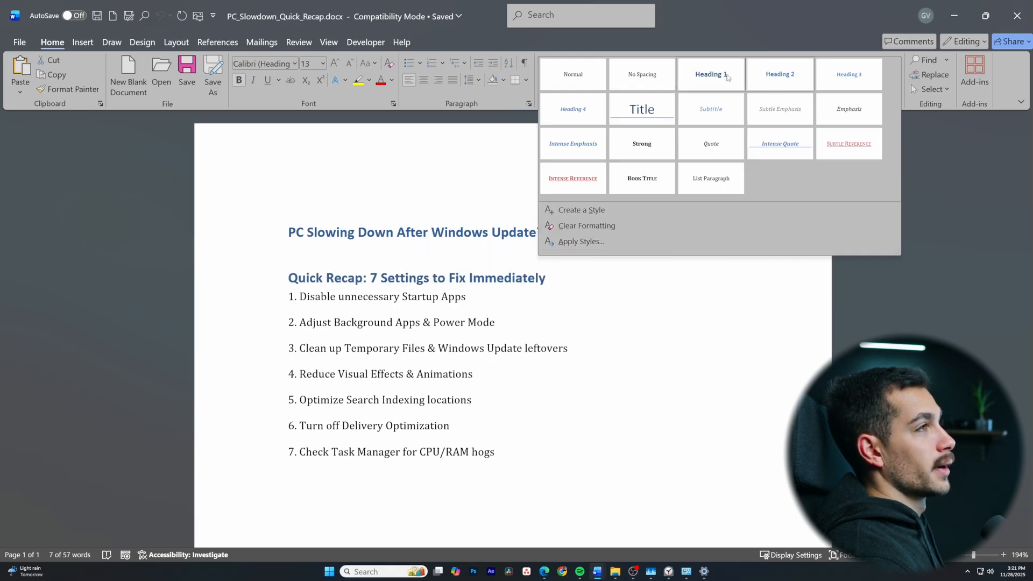
{"action": "left_click", "coordinate": [850, 77]}
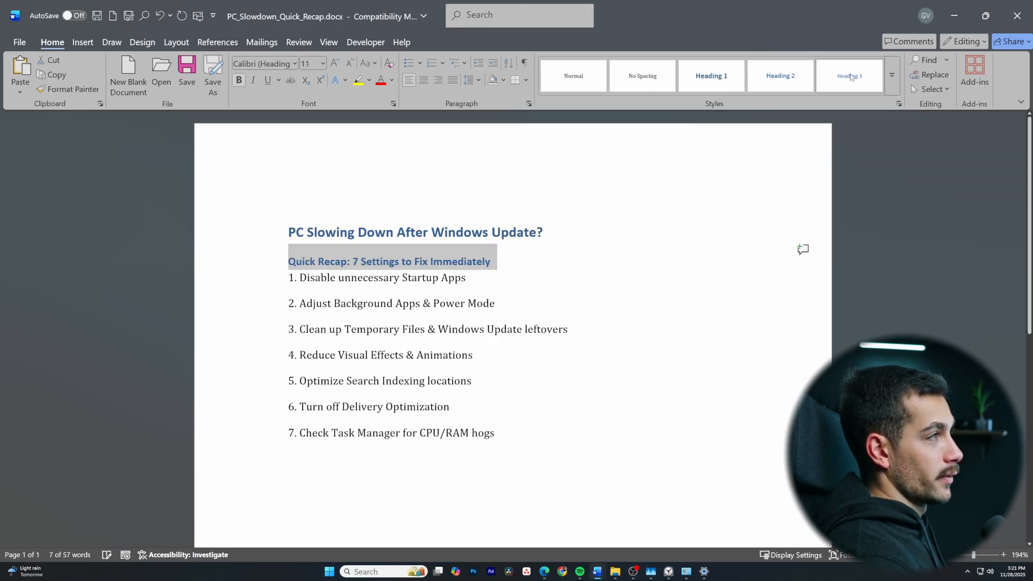
{"action": "left_click", "coordinate": [490, 262]}
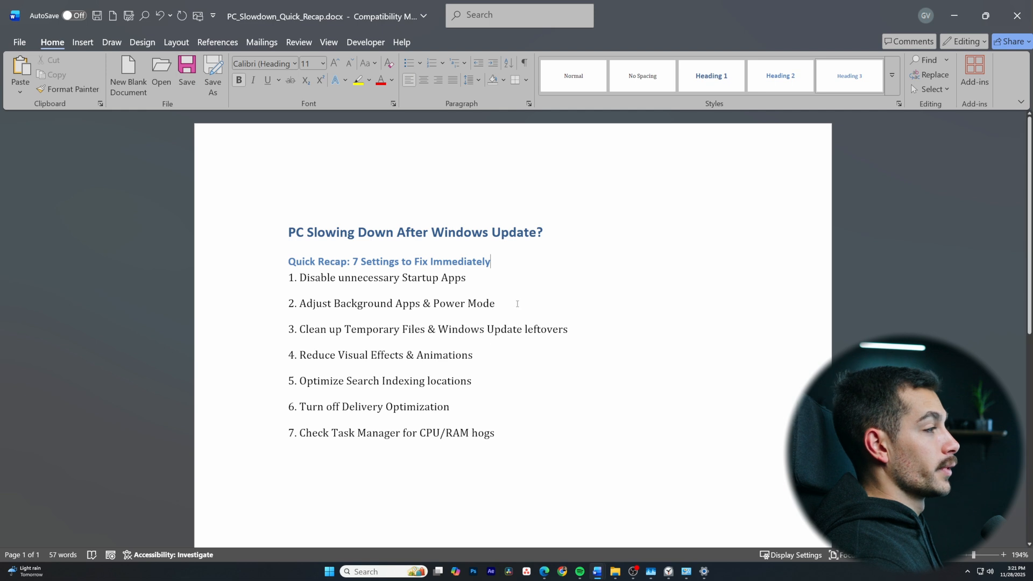
{"action": "left_click", "coordinate": [553, 322]}
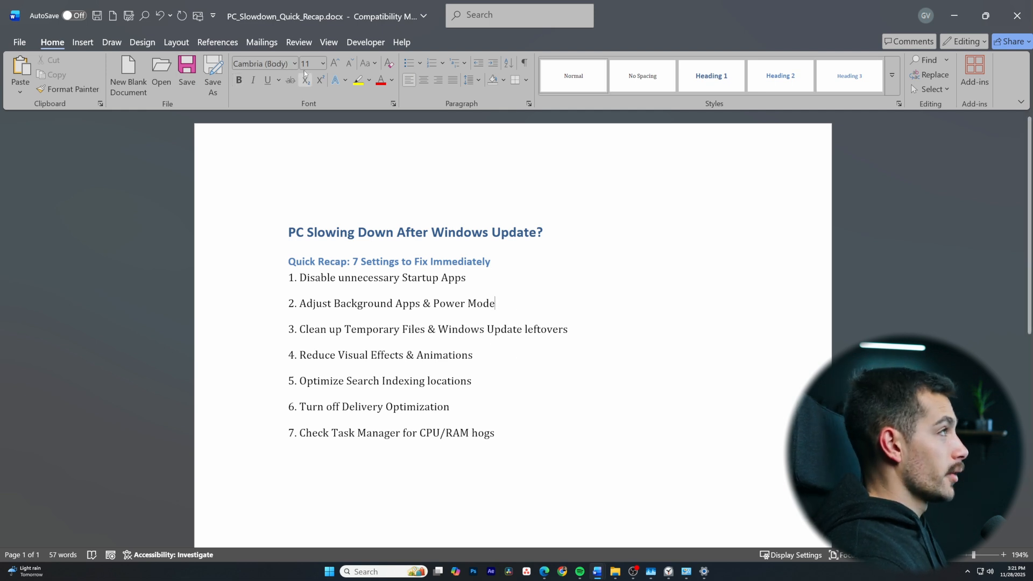
Show the Navigation Pane and use it to jump to the main heading and the Quick Recap subheading
{"action": "left_click", "coordinate": [328, 42]}
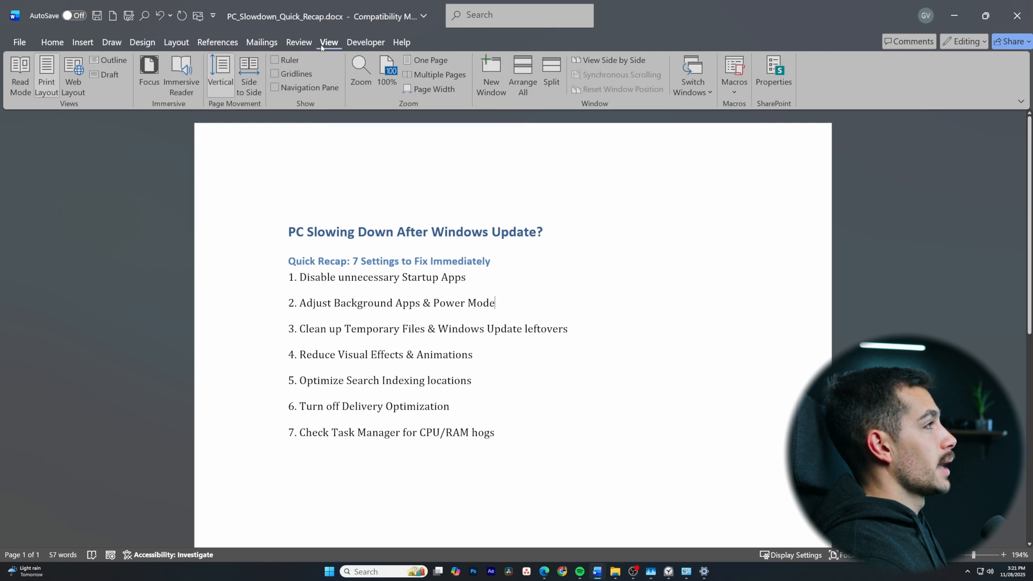
{"action": "left_click", "coordinate": [275, 87]}
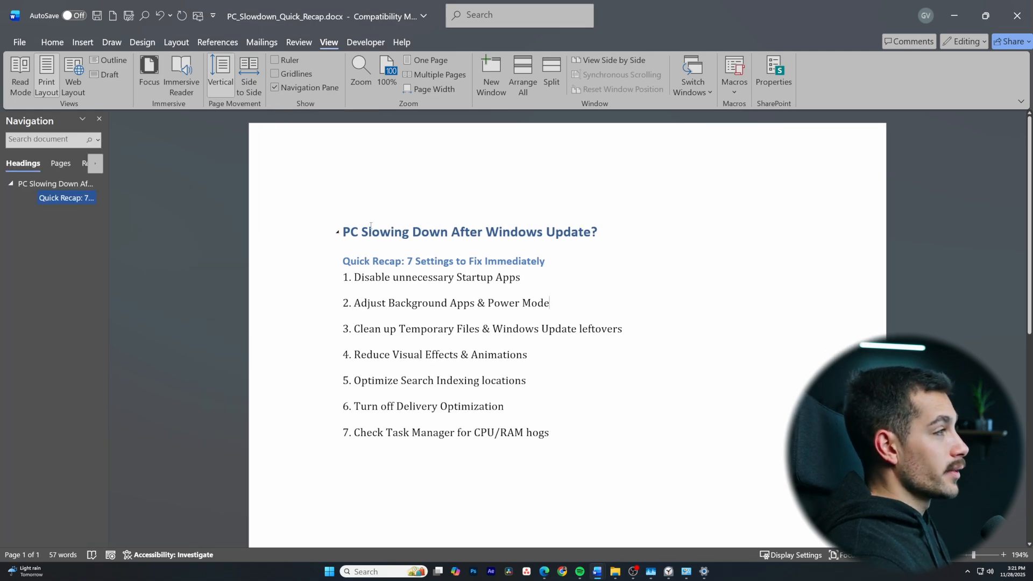
{"action": "left_click", "coordinate": [54, 185]}
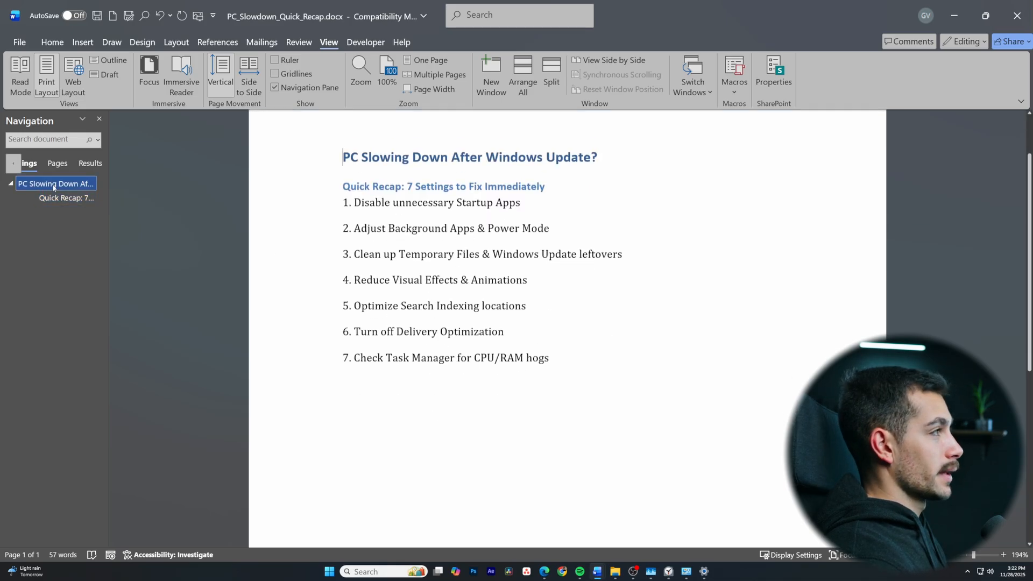
{"action": "left_click", "coordinate": [59, 198]}
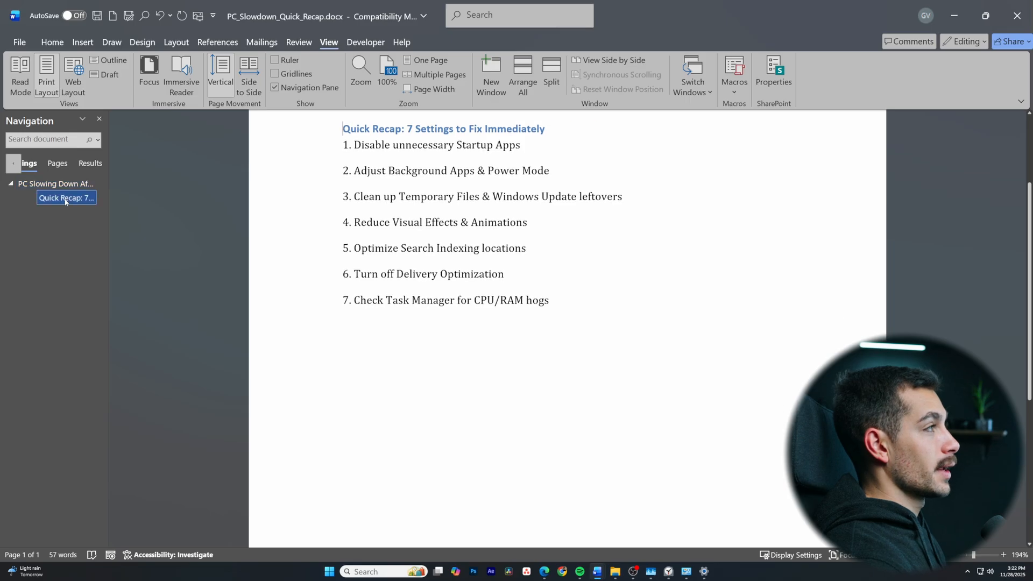
{"action": "scroll", "coordinate": [409, 121], "scroll_direction": "up", "scroll_amount": 3}
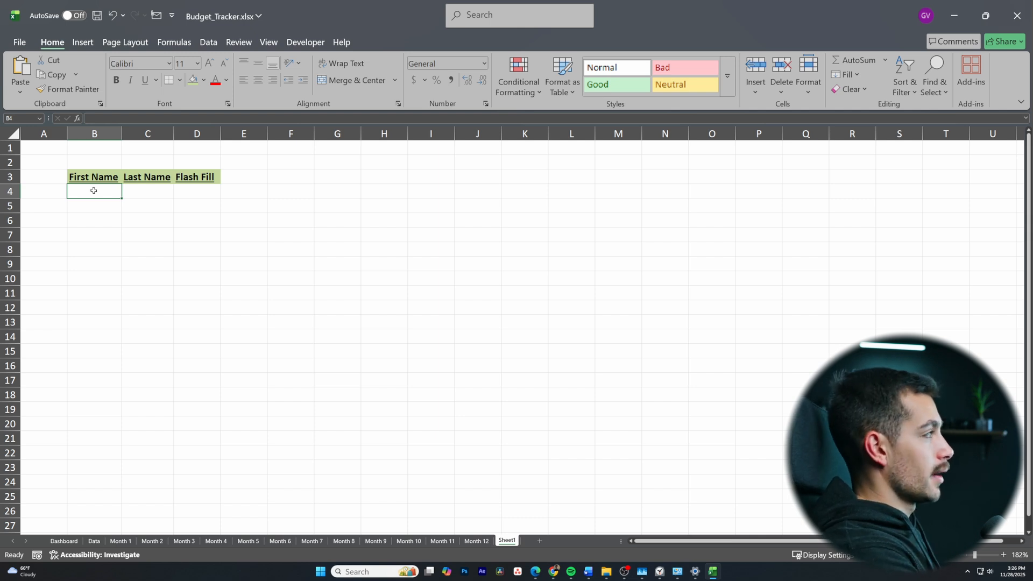
In the Budget_Tracker workbook in Excel, fill rows 4 to 8 of the First Name and Last Name columns with sample names
{"action": "type", "text": "Gab"}
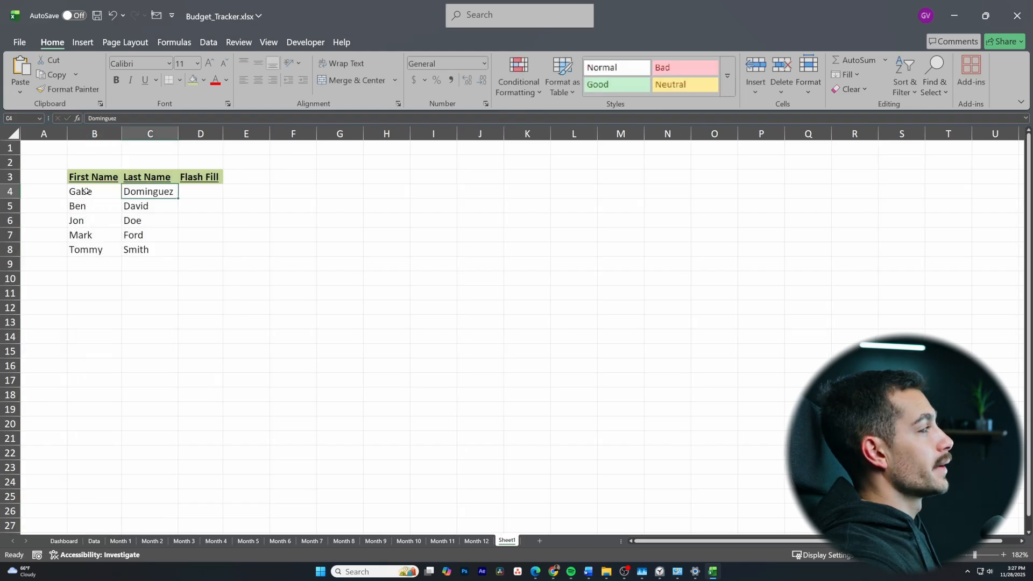
{"action": "left_click", "coordinate": [86, 191]}
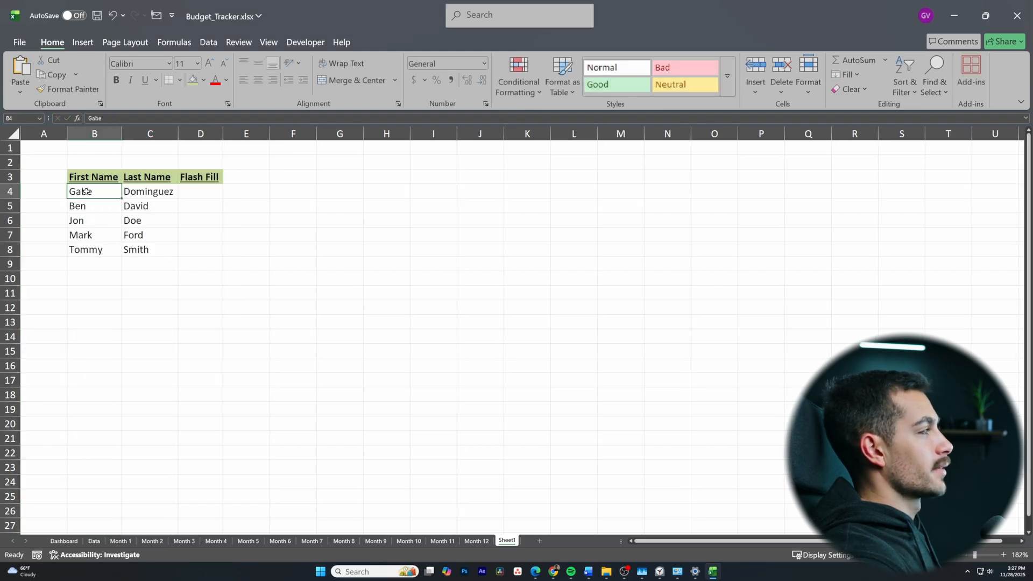
{"action": "left_click", "coordinate": [157, 243]}
Enter the first person's initial, a period and last name in D4, and widen column D to fit it
{"action": "left_click", "coordinate": [196, 191]}
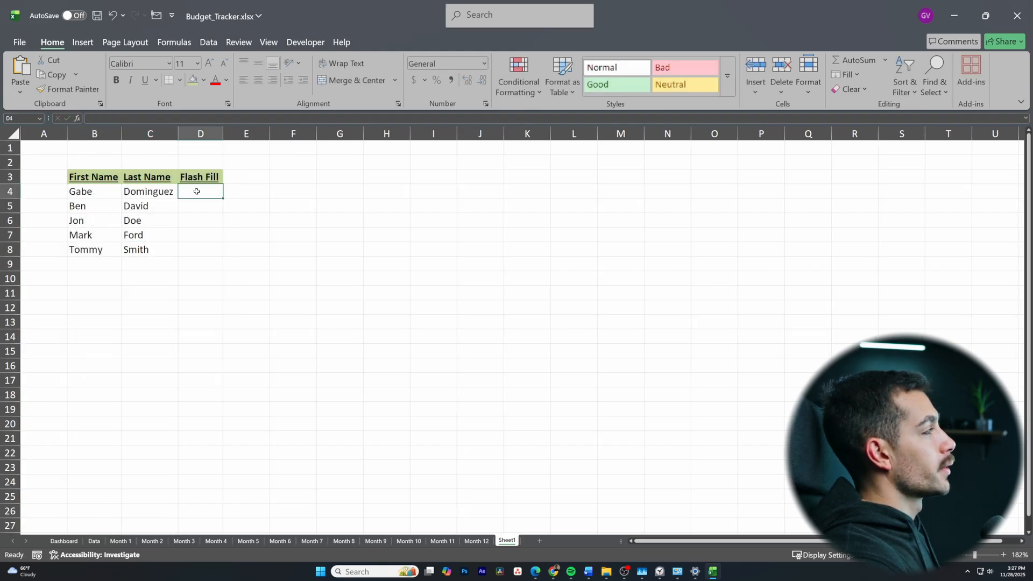
{"action": "type", "text": "G."}
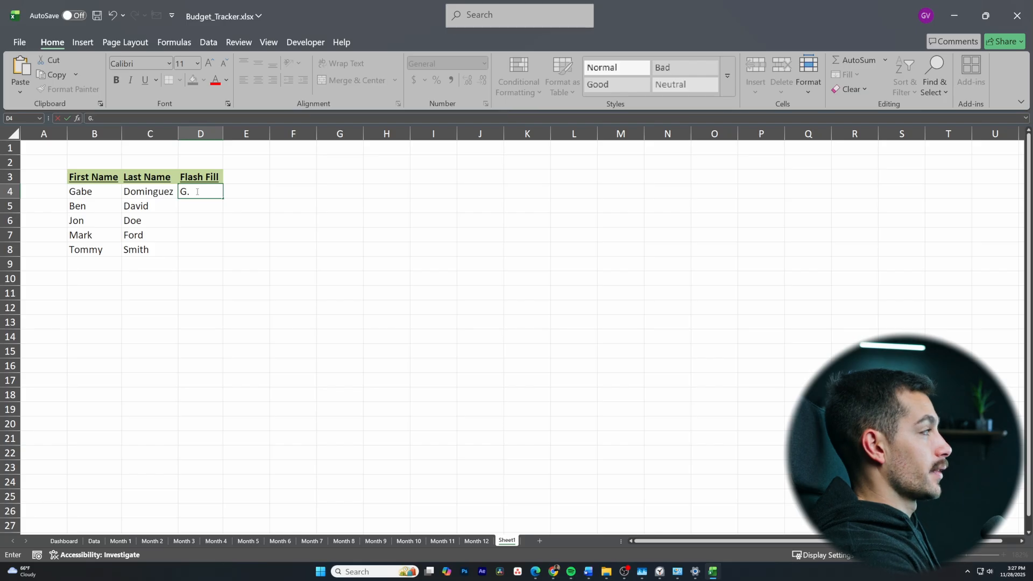
{"action": "type", "text": " Dominguez"}
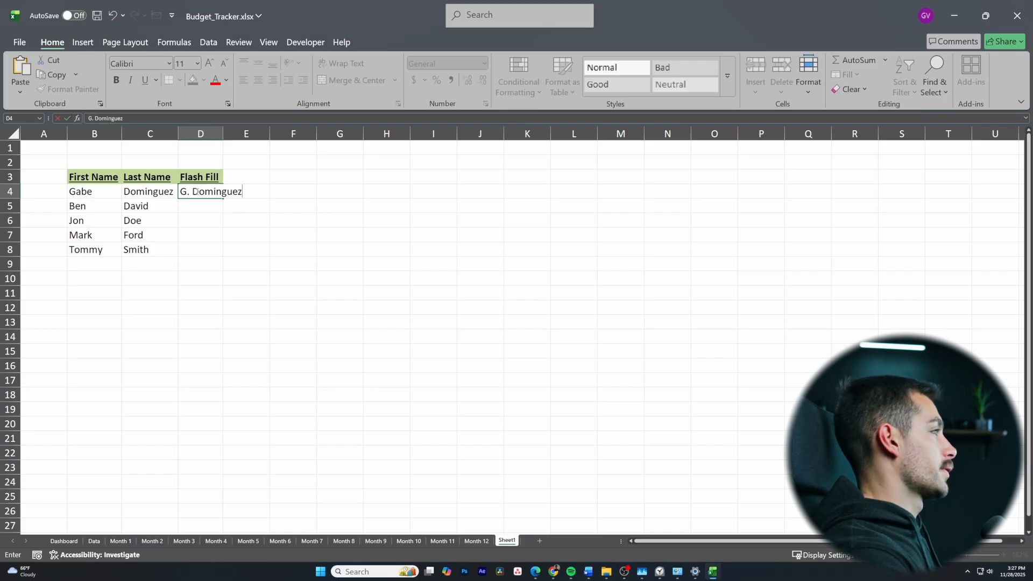
{"action": "key", "text": "Return"}
{"action": "left_click", "coordinate": [214, 194]}
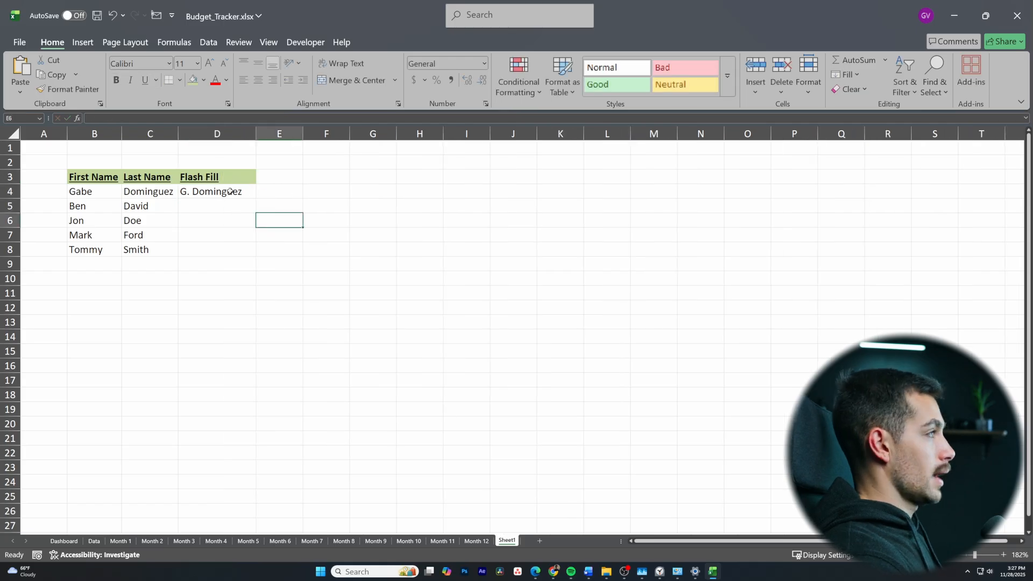
{"action": "left_click", "coordinate": [230, 192]}
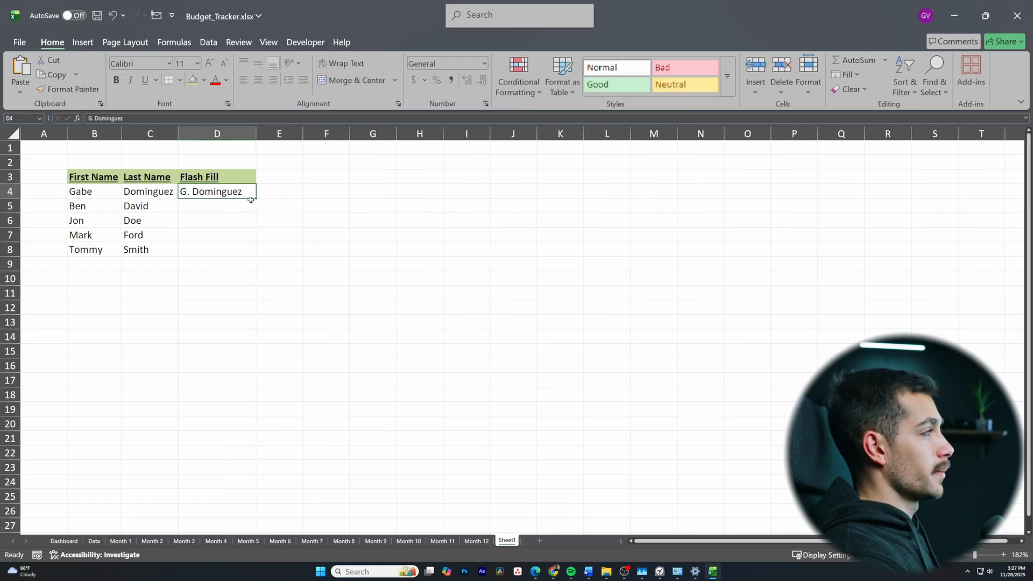
Fill D4 down to D8 and switch the fill option to Flash Fill
{"action": "left_click_drag", "start_coordinate": [257, 199], "coordinate": [257, 257]}
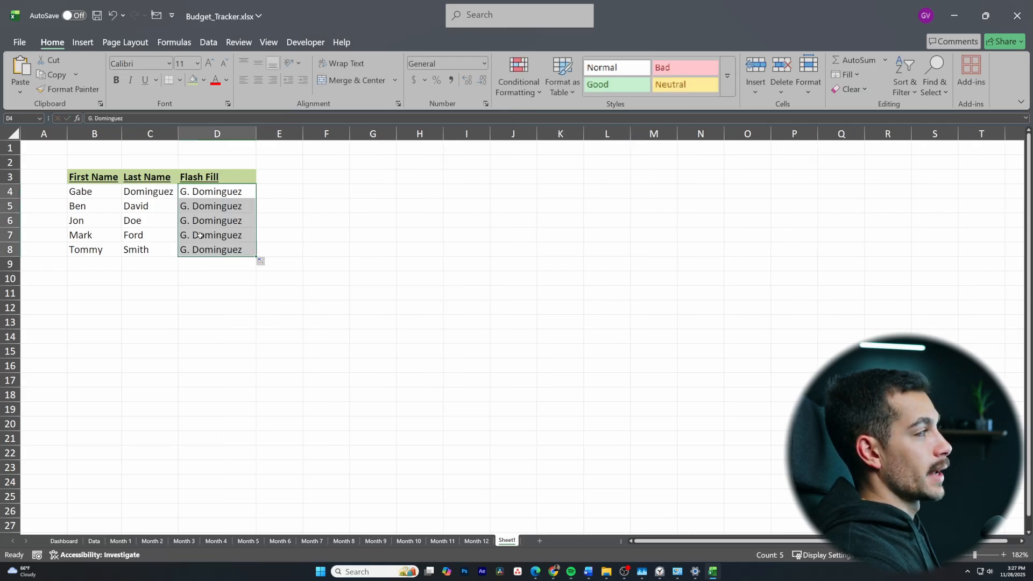
{"action": "left_click", "coordinate": [267, 262]}
{"action": "left_click", "coordinate": [288, 312]}
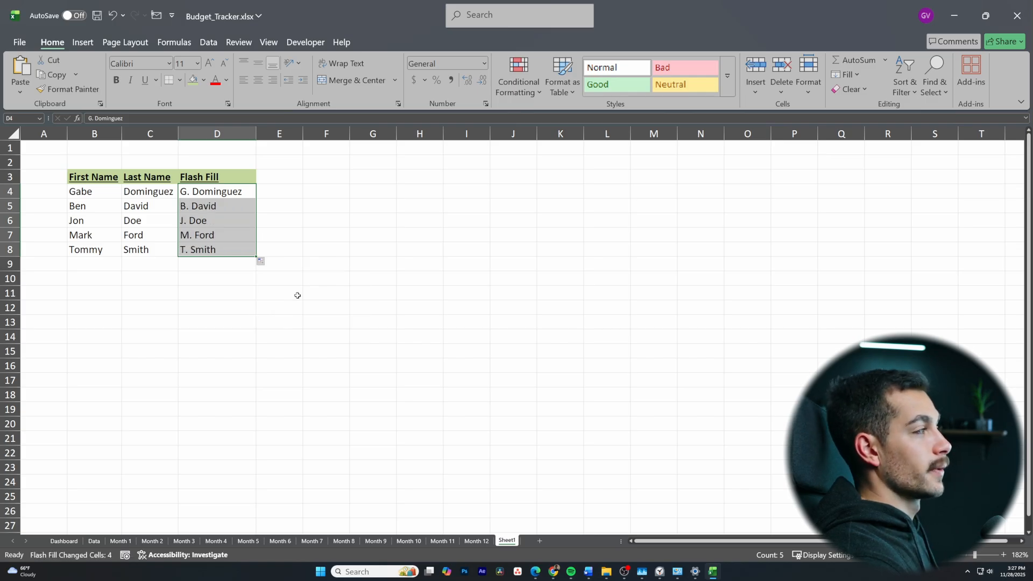
{"action": "left_click", "coordinate": [320, 279]}
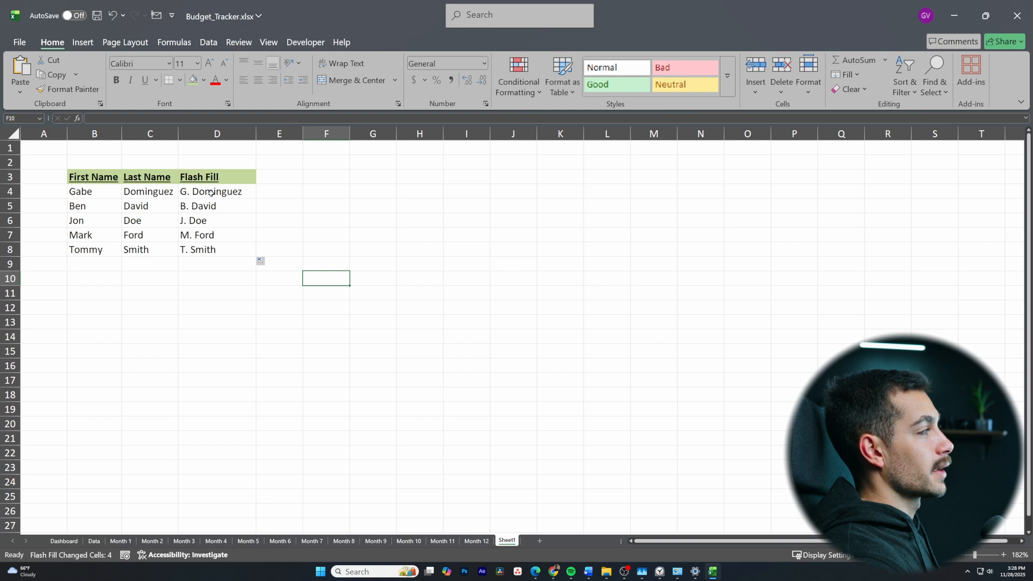
{"action": "left_click", "coordinate": [209, 193]}
{"action": "left_click", "coordinate": [210, 206]}
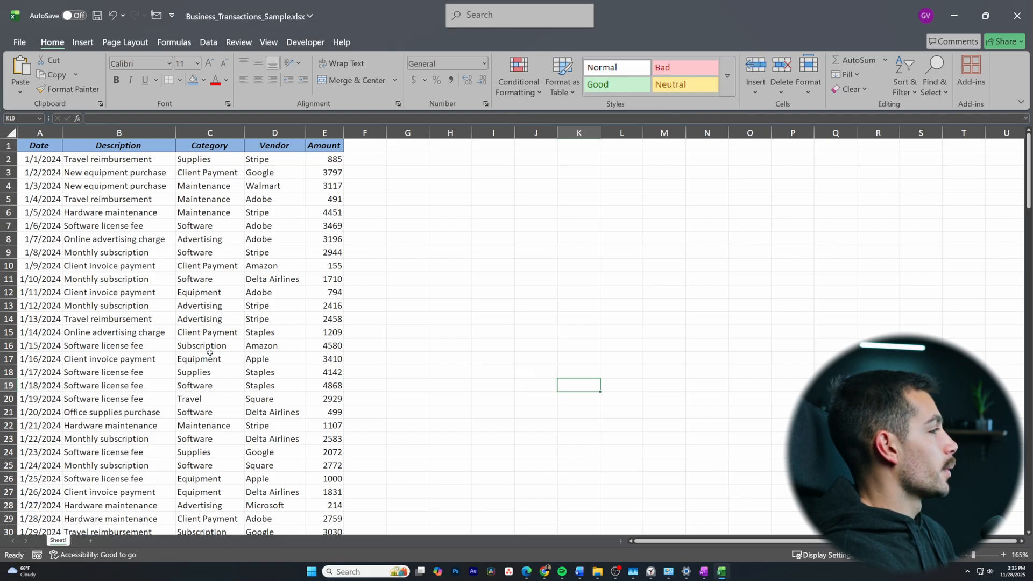
In the Business_Transactions_Sample workbook, apply the dollar Accounting format to all Amount values in E2:E151
{"action": "left_click", "coordinate": [335, 159]}
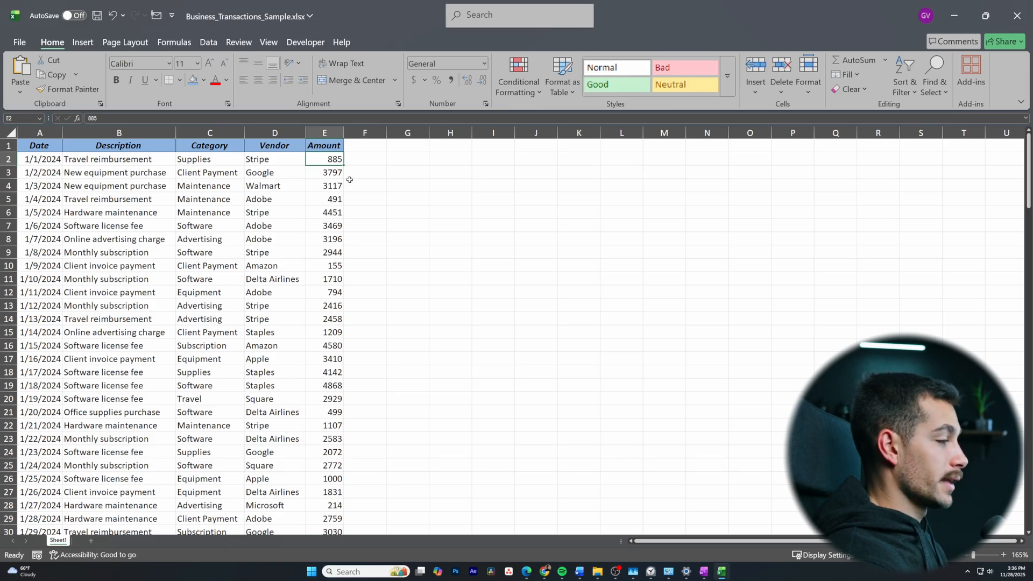
{"action": "key", "text": "ctrl+shift+Down"}
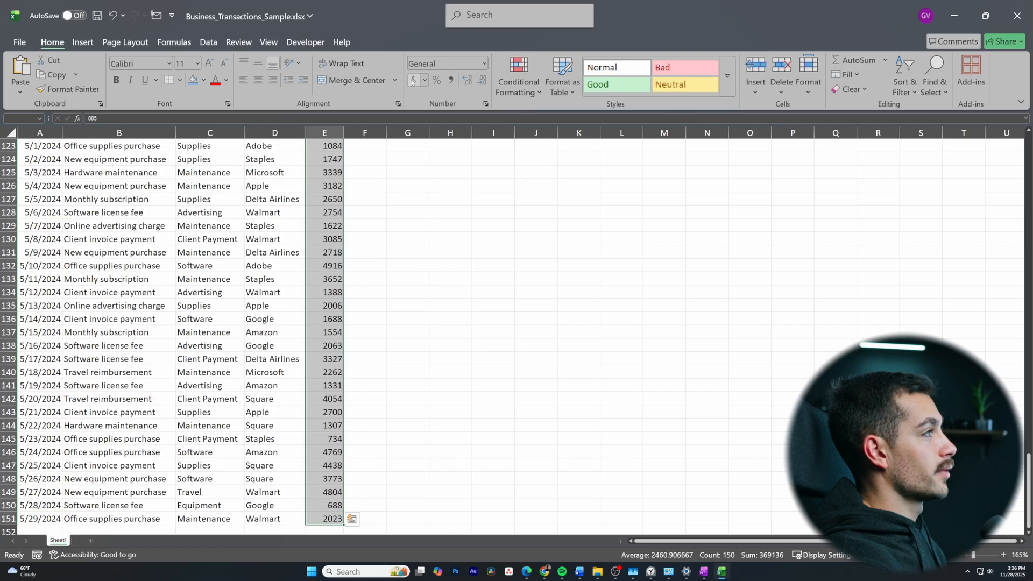
{"action": "left_click", "coordinate": [412, 80]}
{"action": "left_click", "coordinate": [376, 253]}
Open Quick Analysis for A2:E33 and preview its conditional formatting and recommended chart options
{"action": "left_click_drag", "start_coordinate": [39, 159], "coordinate": [335, 481]}
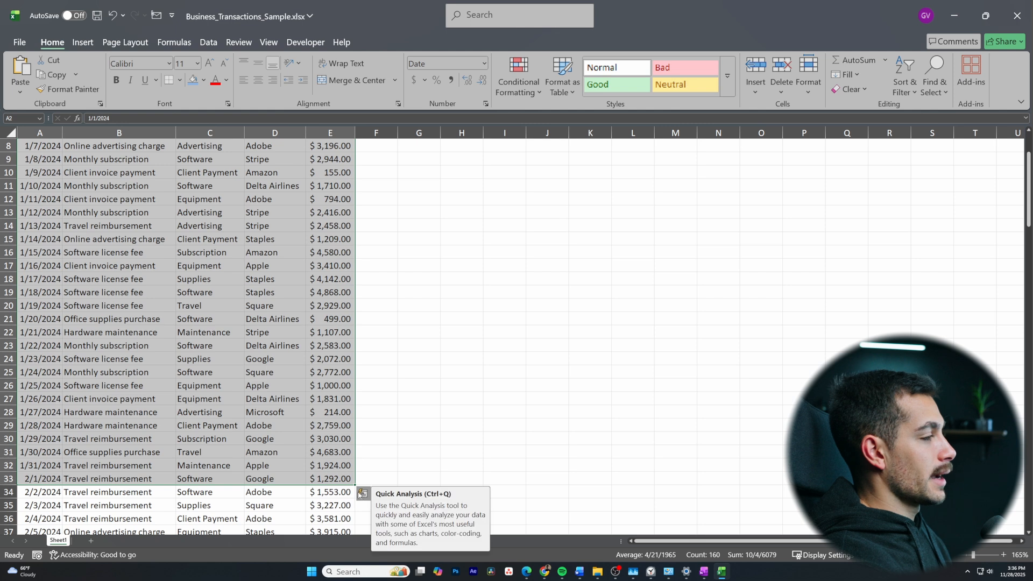
{"action": "left_click", "coordinate": [362, 493]}
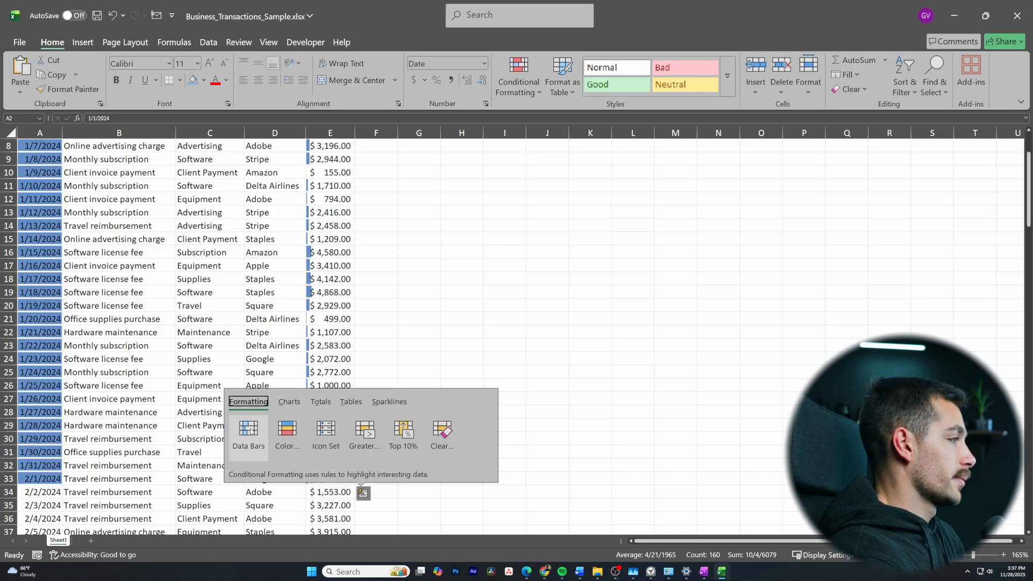
{"action": "left_click", "coordinate": [289, 401]}
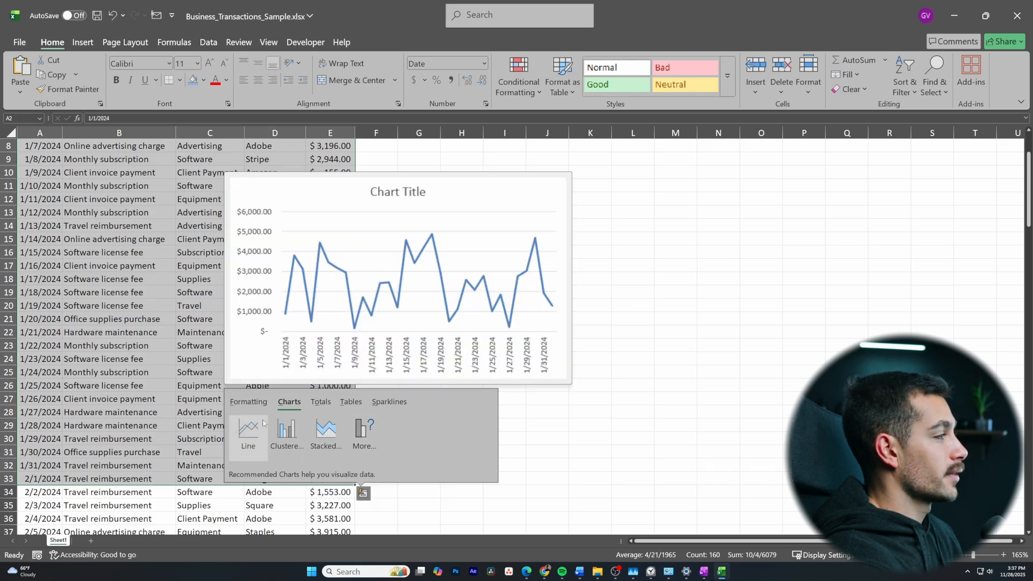
{"action": "left_click", "coordinate": [248, 401]}
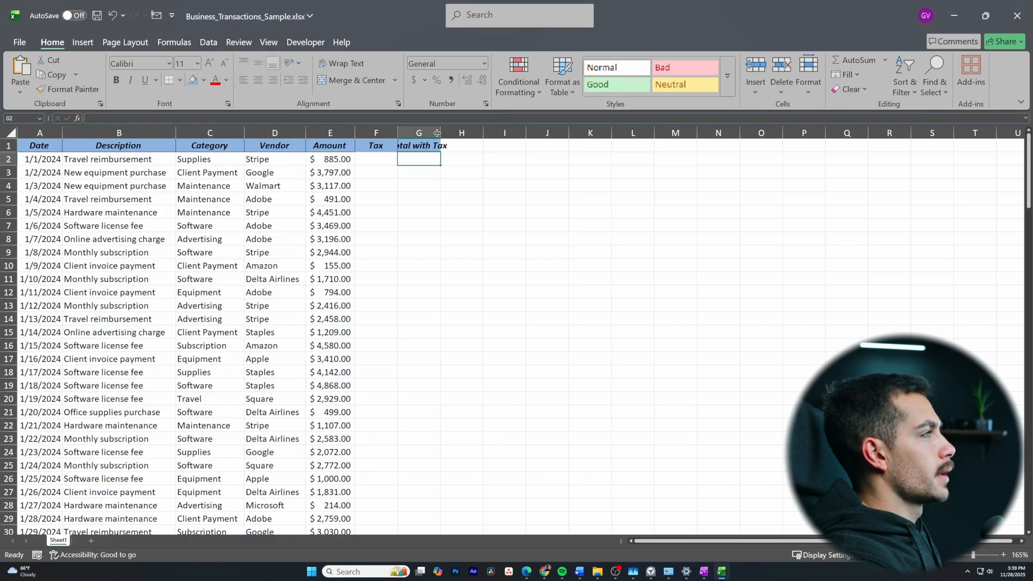
Widen column G to fit the Total with Tax heading and check the tax cells F2, G2 and H2
{"action": "left_click_drag", "start_coordinate": [436, 132], "coordinate": [460, 132]}
{"action": "left_click", "coordinate": [471, 188]}
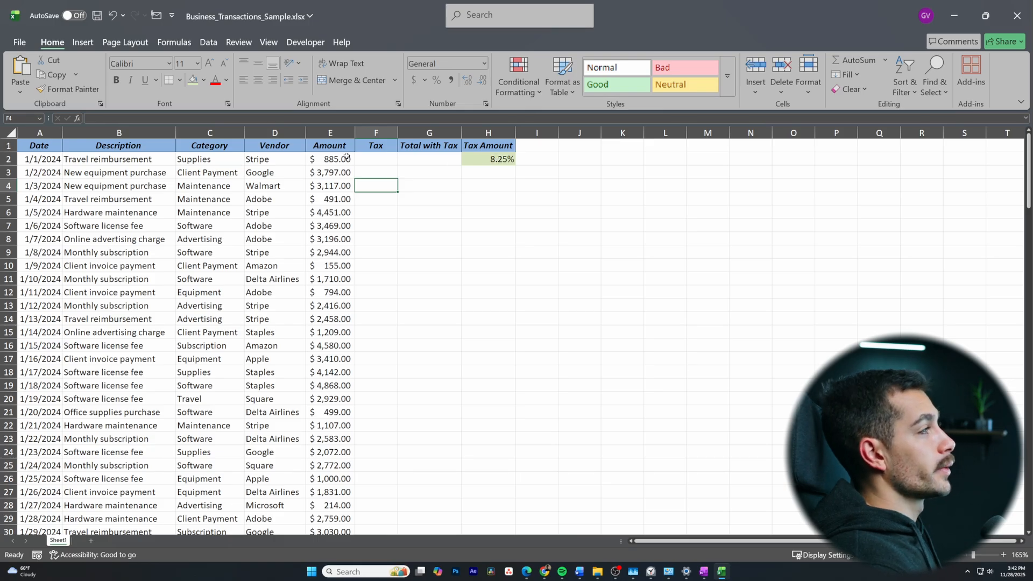
{"action": "left_click", "coordinate": [364, 163]}
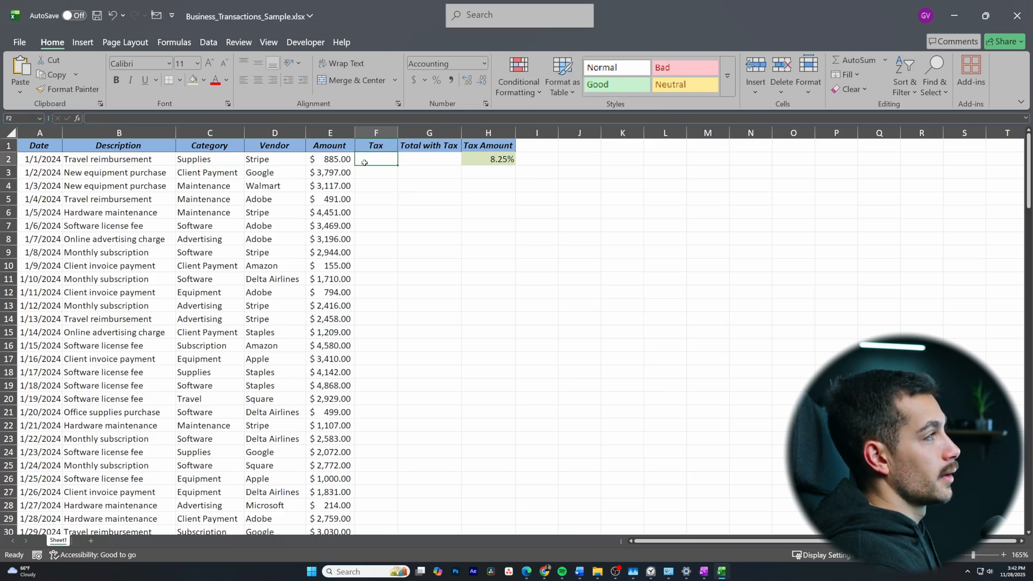
{"action": "left_click", "coordinate": [430, 159]}
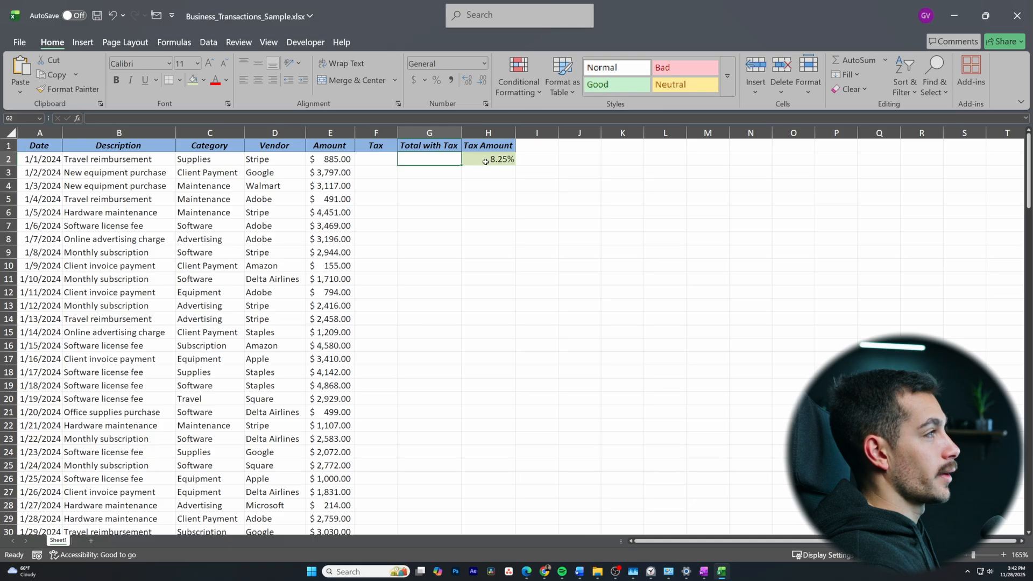
{"action": "left_click", "coordinate": [485, 162]}
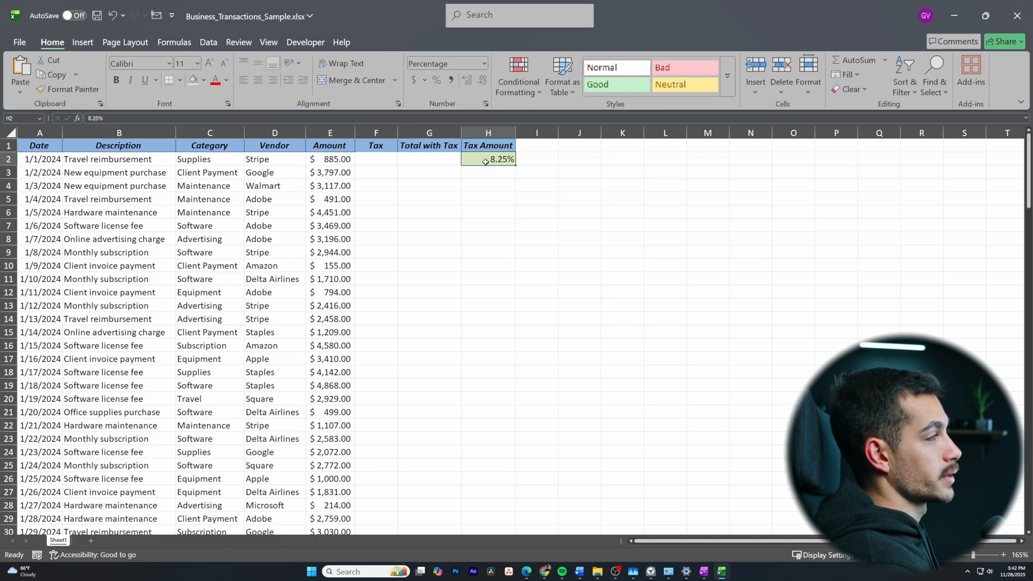
Enter the tax formula =E2*H2 in cell F2, multiplying the amount by the tax rate
{"action": "left_click", "coordinate": [386, 164]}
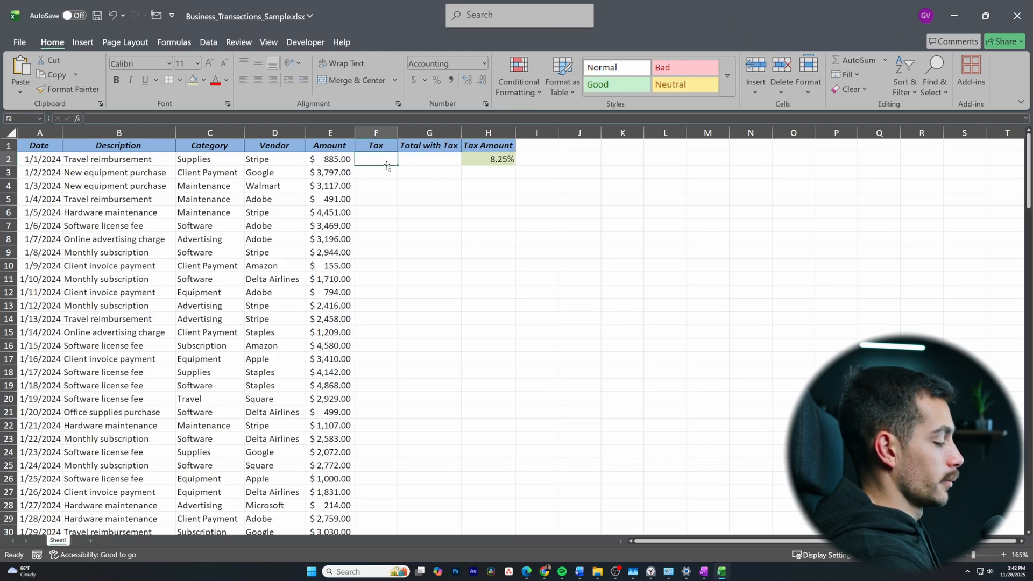
{"action": "type", "text": "="}
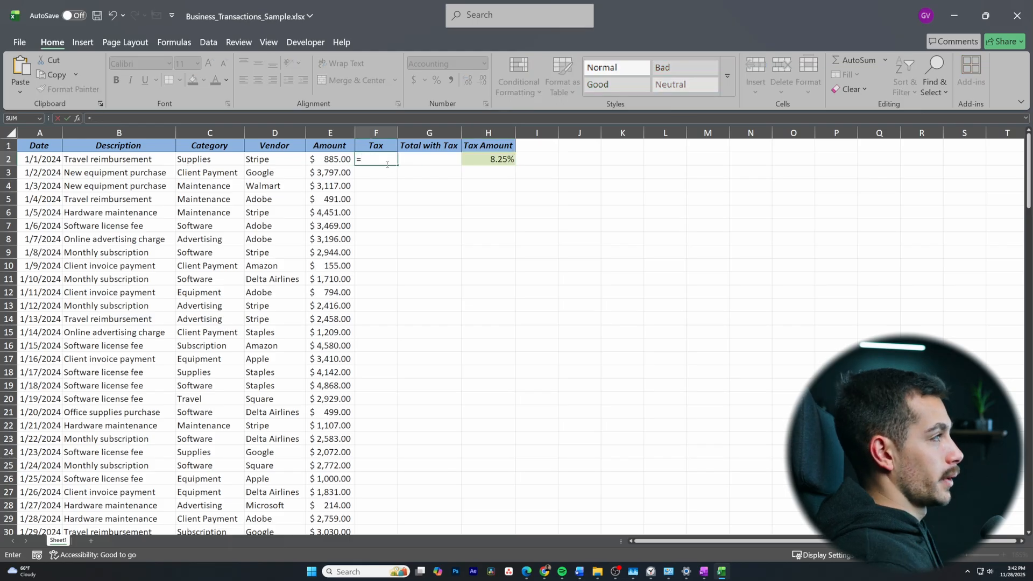
{"action": "left_click", "coordinate": [344, 159]}
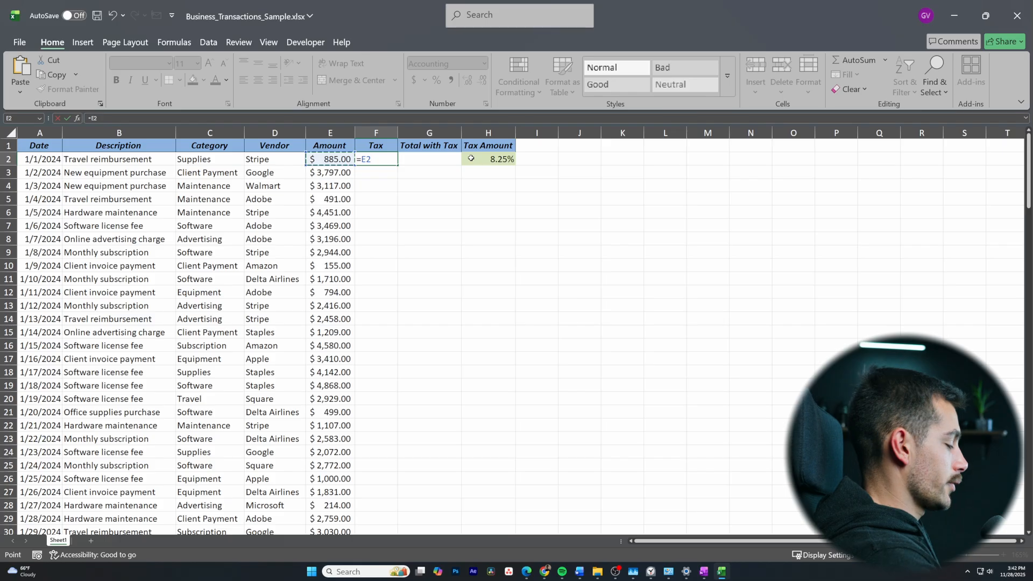
{"action": "type", "text": "*"}
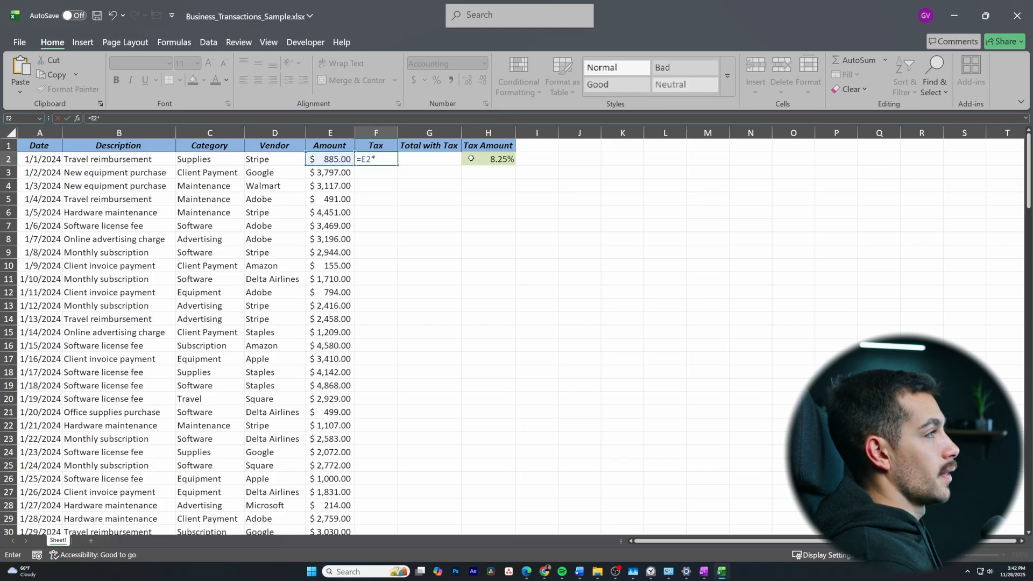
{"action": "left_click", "coordinate": [505, 160]}
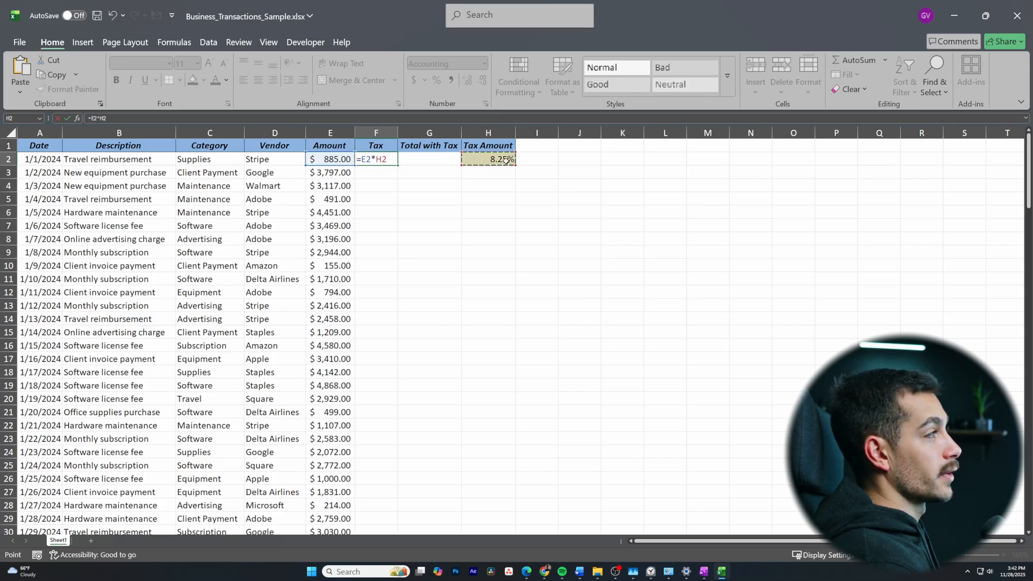
{"action": "key", "text": "Return"}
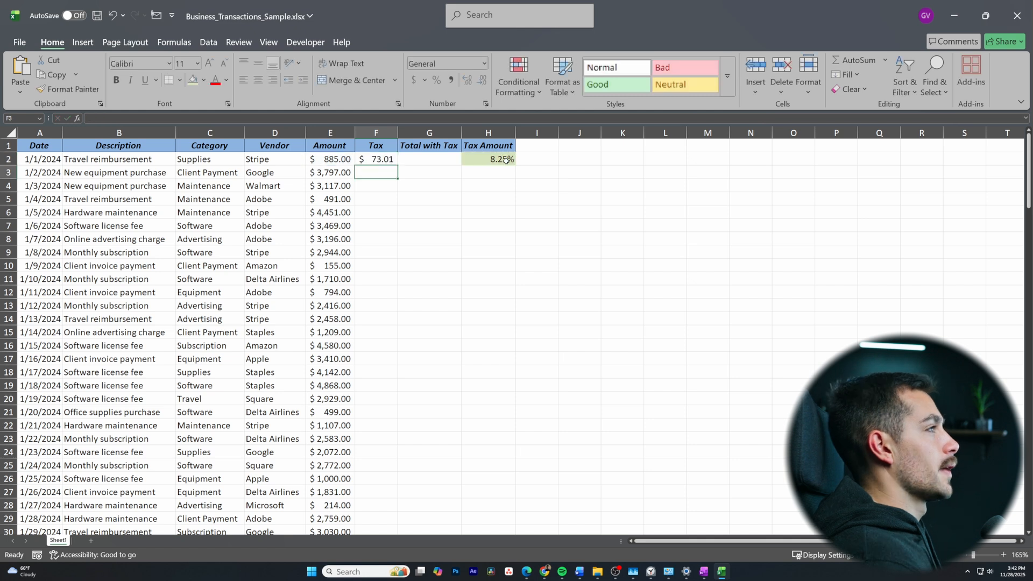
Enter the formula =E2+F2 in cell G2 to add the amount and its tax
{"action": "left_click", "coordinate": [441, 162]}
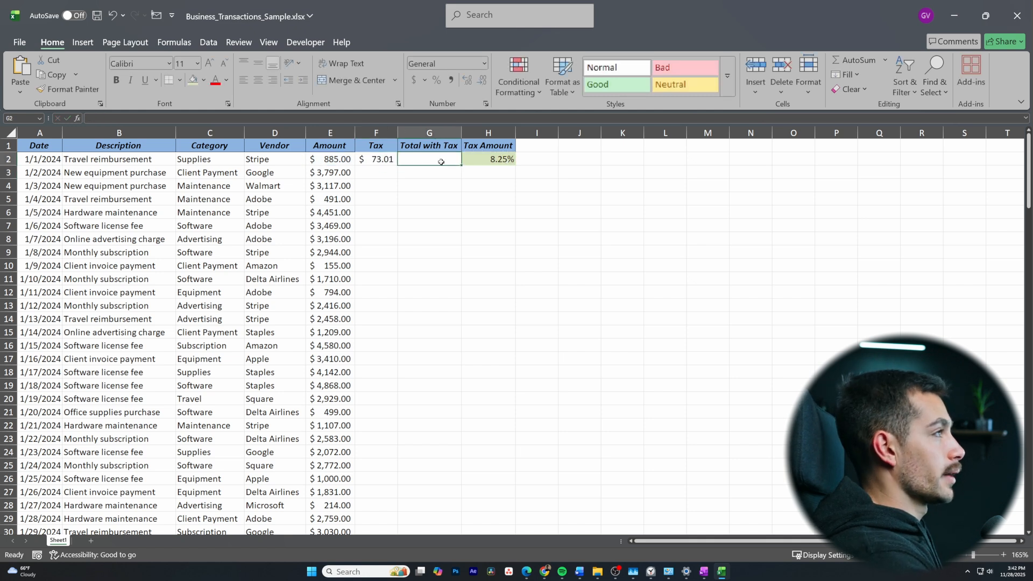
{"action": "type", "text": "="}
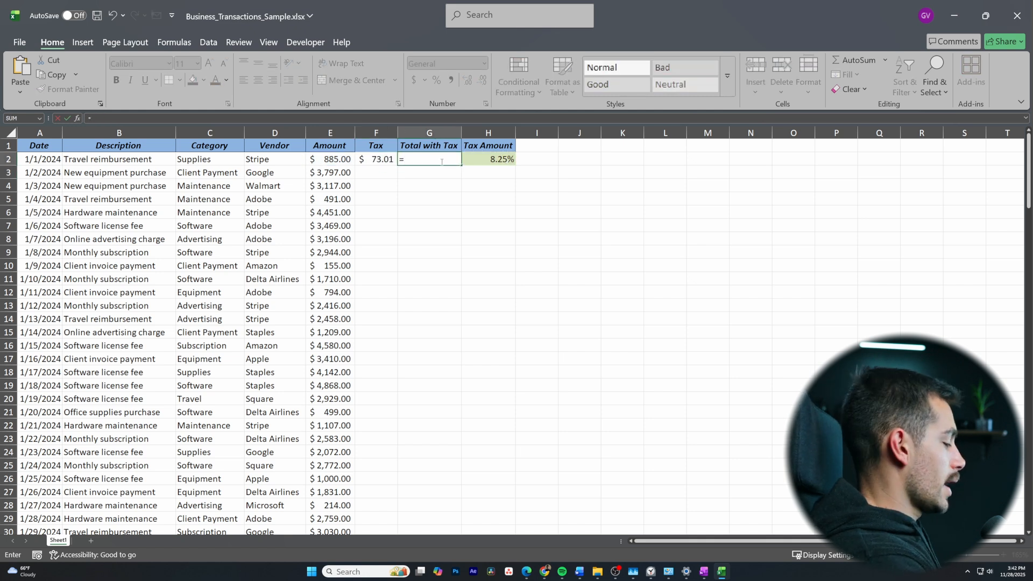
{"action": "type", "text": "e"}
{"action": "key", "text": "BackSpace"}
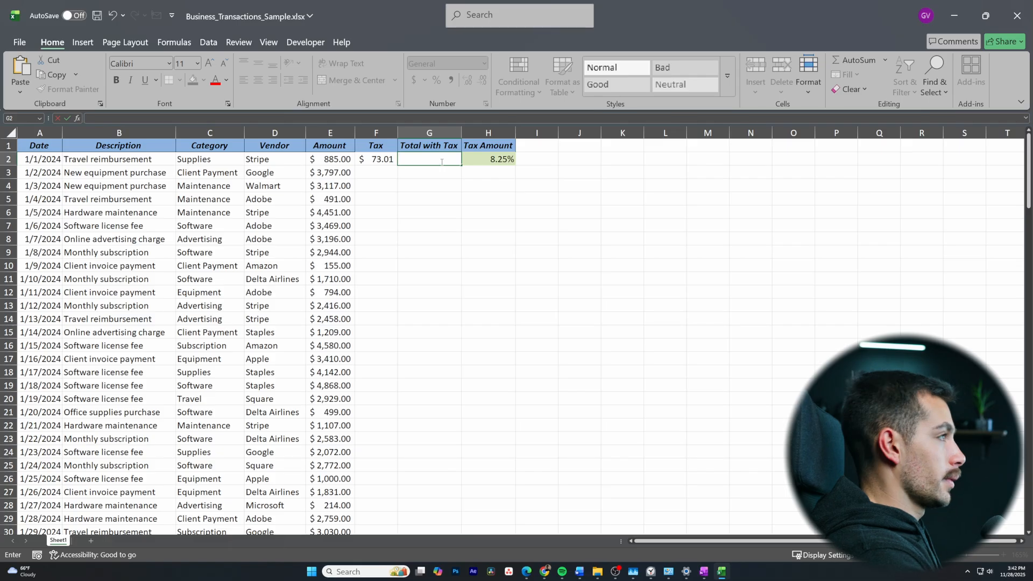
{"action": "left_click", "coordinate": [330, 157]}
{"action": "type", "text": "+"}
{"action": "left_click", "coordinate": [379, 158]}
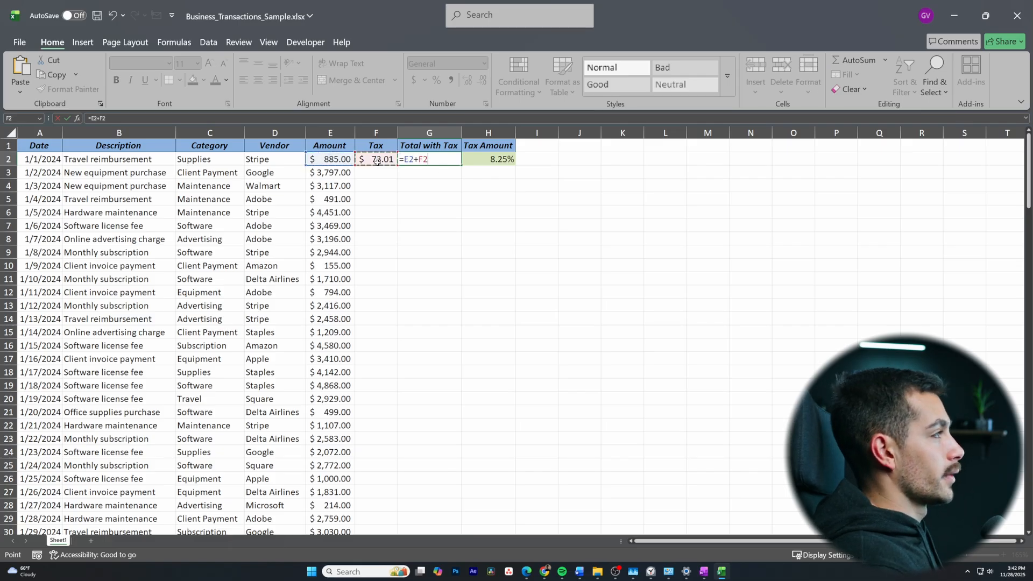
{"action": "key", "text": "Return"}
{"action": "left_click", "coordinate": [487, 207]}
Try filling the F2 tax formula down to F11 and inspect the copied formulas in F3, F4 and F6
{"action": "left_click", "coordinate": [376, 158]}
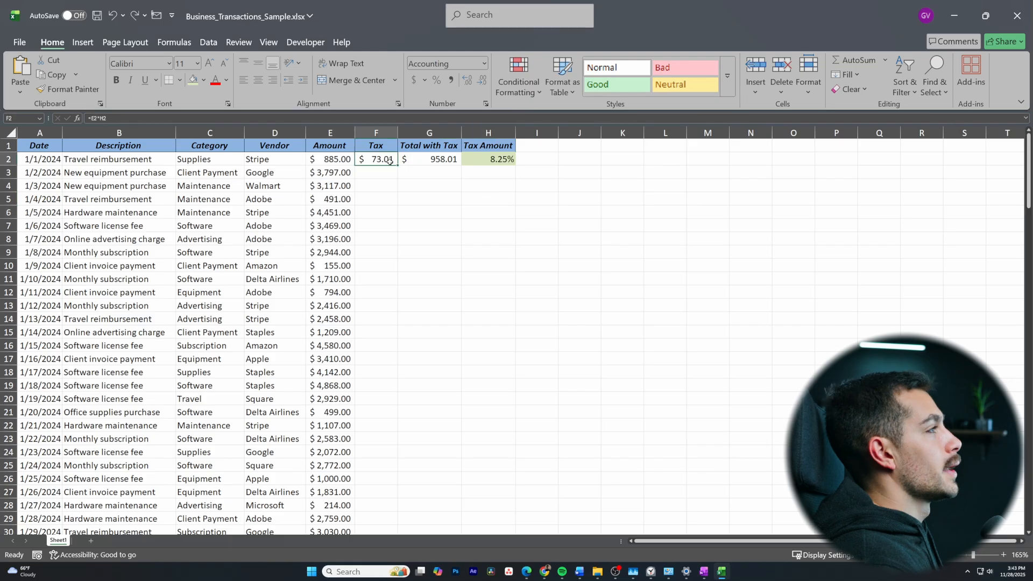
{"action": "left_click_drag", "start_coordinate": [397, 165], "coordinate": [396, 285]}
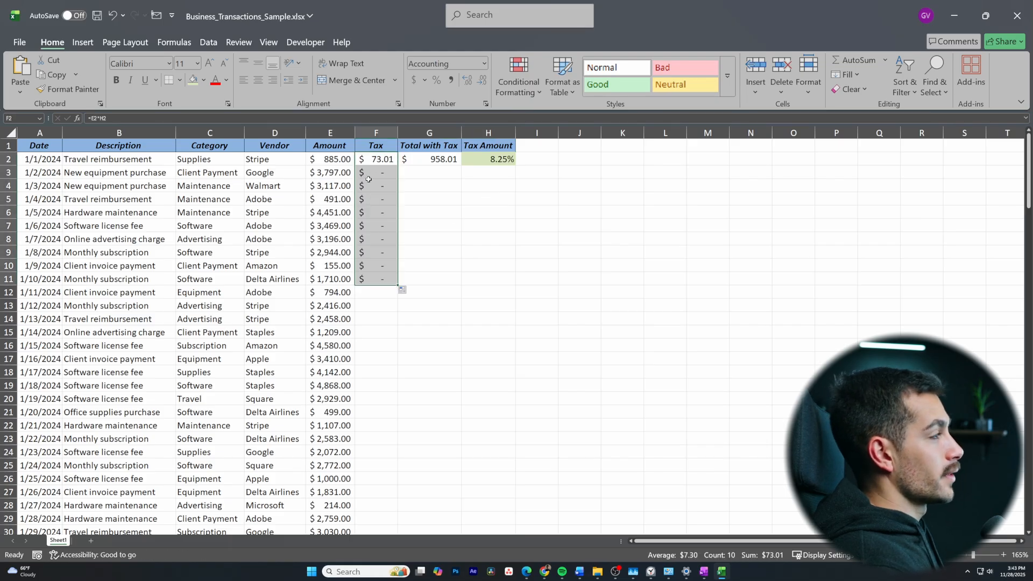
{"action": "left_click", "coordinate": [385, 172]}
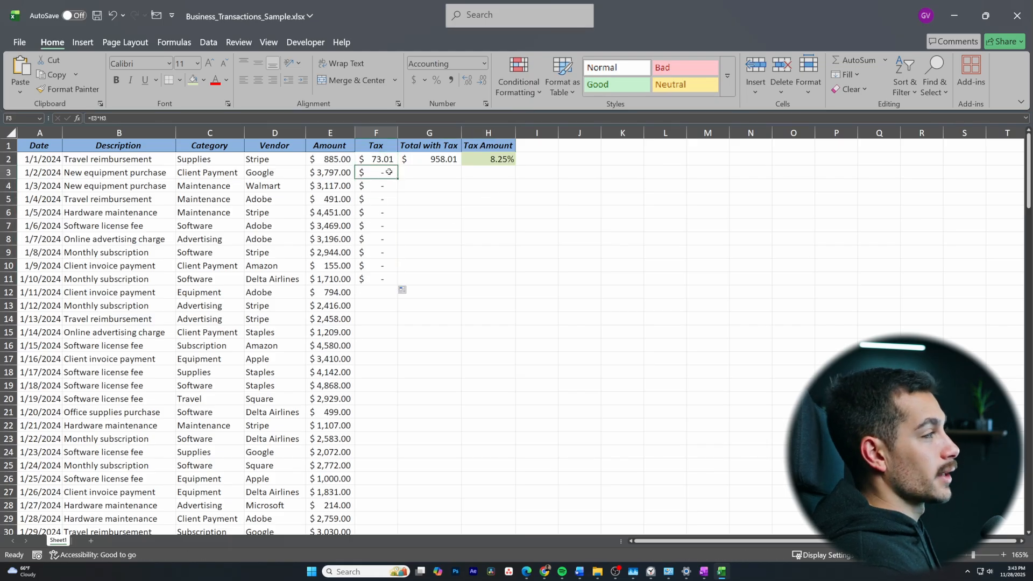
{"action": "left_click", "coordinate": [382, 186]}
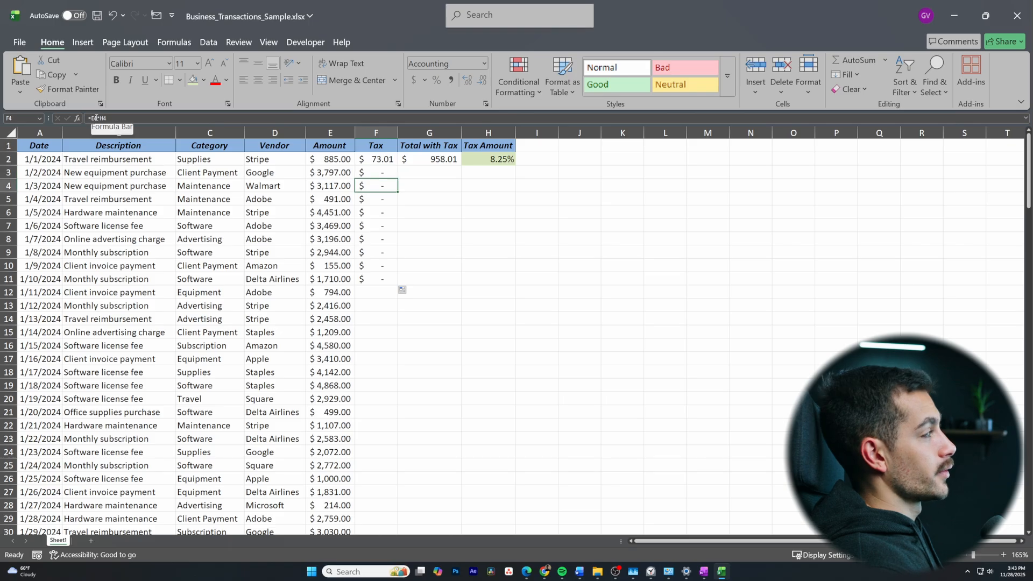
{"action": "key", "text": "Down"}
{"action": "key", "text": "Down"}
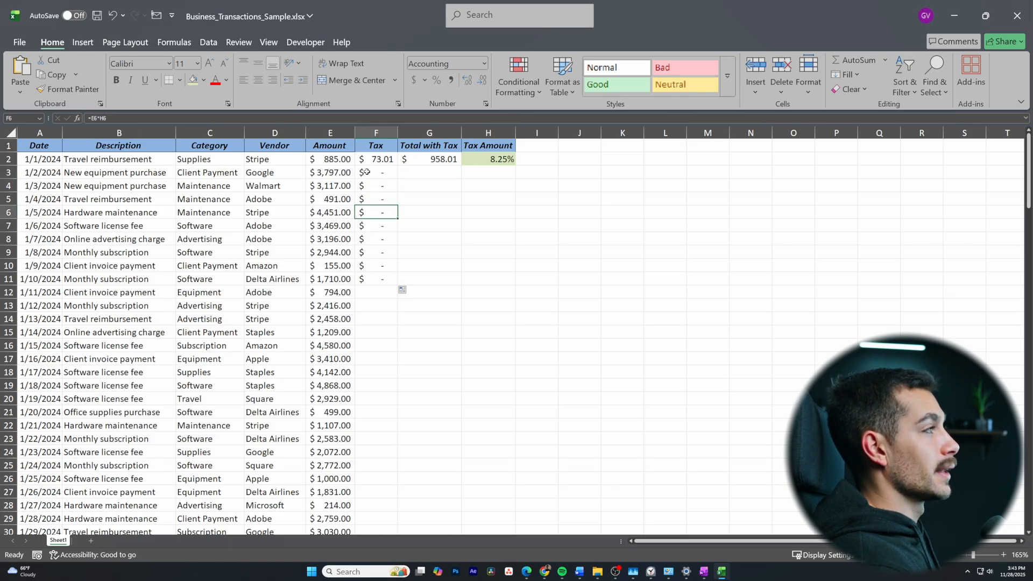
{"action": "left_click", "coordinate": [417, 216]}
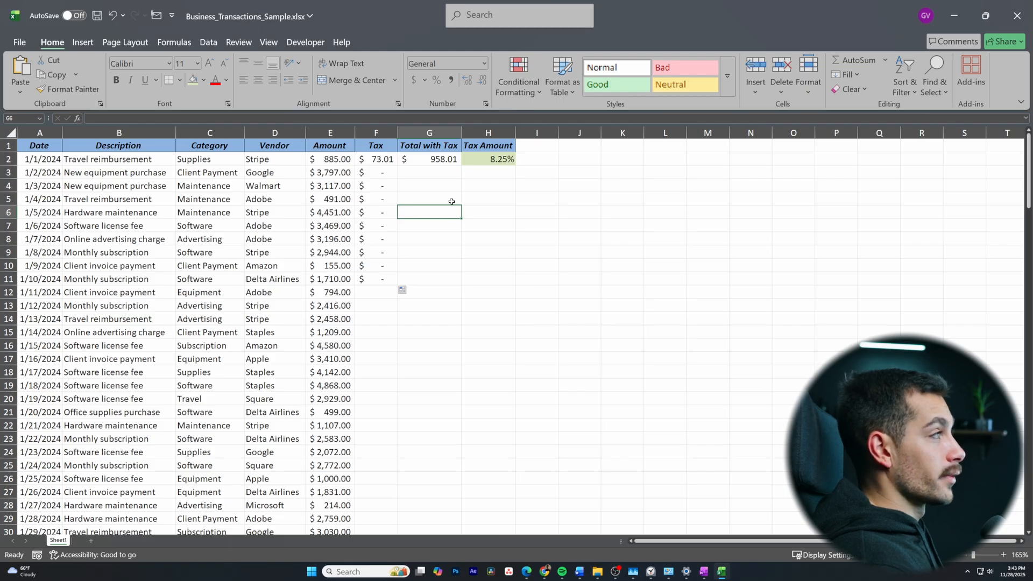
Check the formula in F2 against the rate cell H2 and undo the fill of F3:F11
{"action": "left_click", "coordinate": [386, 159]}
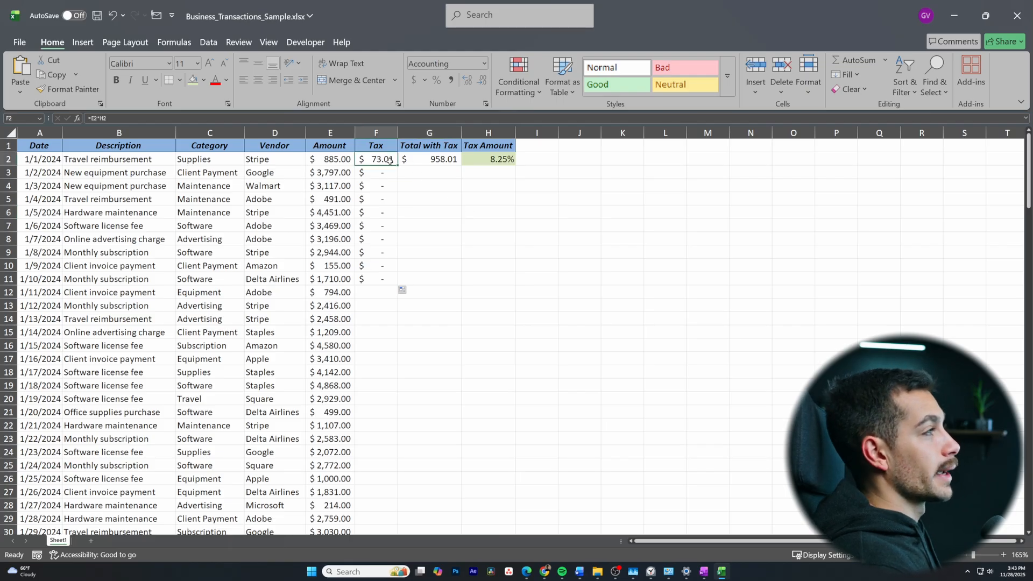
{"action": "left_click", "coordinate": [503, 158]}
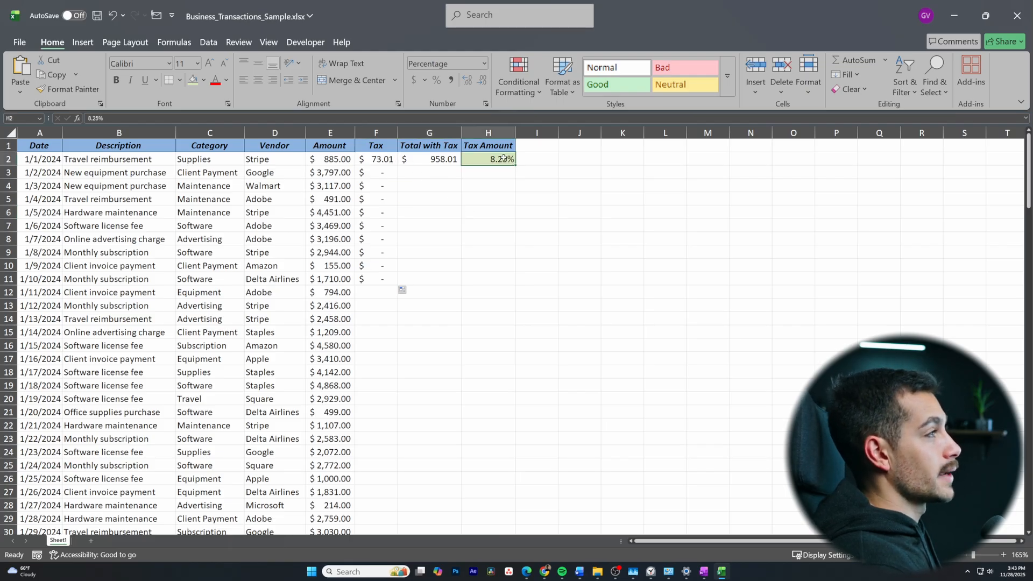
{"action": "key", "text": "ctrl+z"}
Make the tax rate reference in the F2 formula absolute, so it reads =E2*$H$2
{"action": "left_click", "coordinate": [116, 120]}
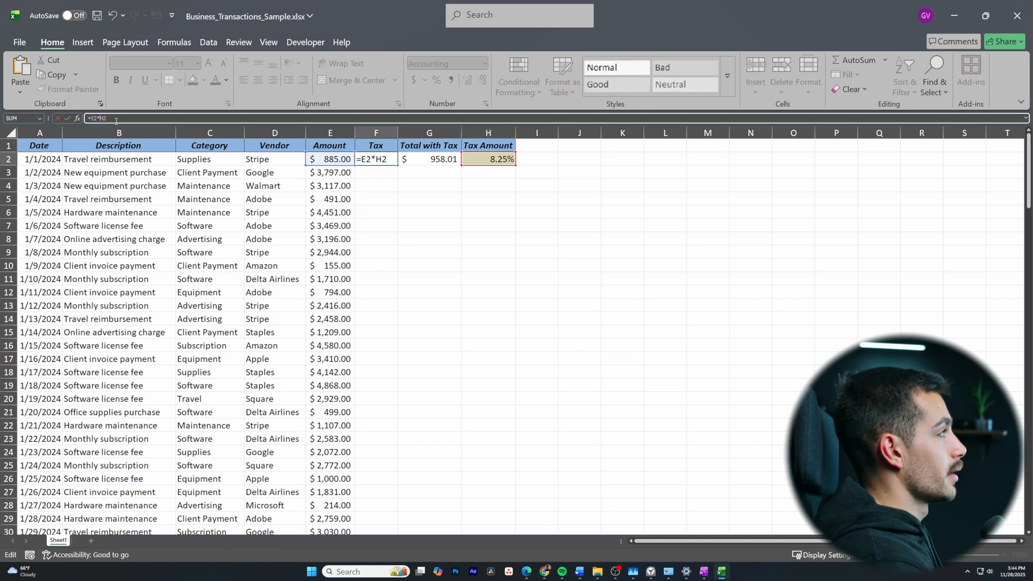
{"action": "type", "text": "$"}
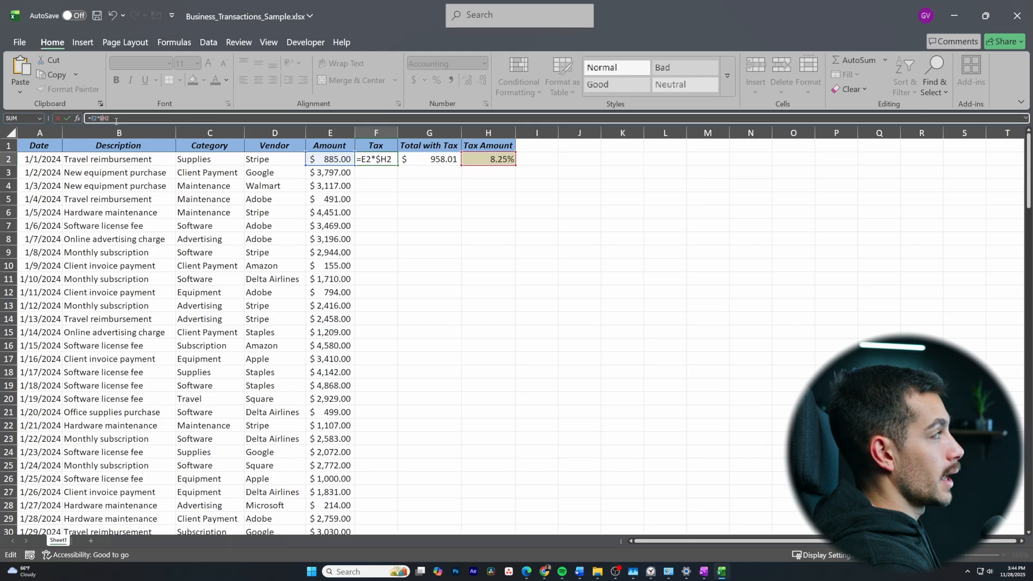
{"action": "key", "text": "Right"}
{"action": "type", "text": "$"}
{"action": "key", "text": "ctrl+Return"}
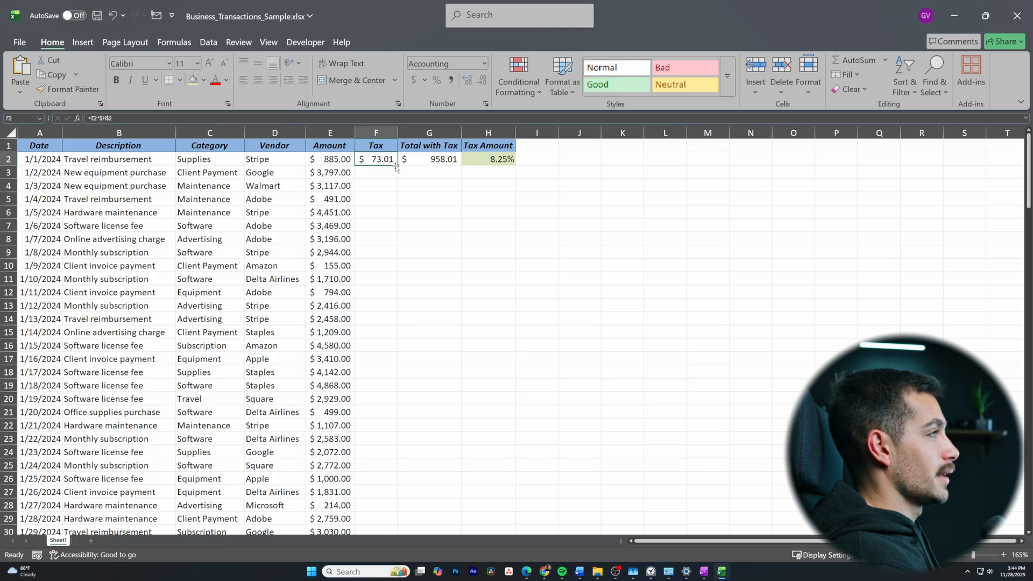
Fill the tax formula from F2 down to F22 and check F13, F20, E20 and the rate cell H2
{"action": "left_click_drag", "start_coordinate": [397, 165], "coordinate": [384, 429]}
{"action": "left_click", "coordinate": [382, 305]}
{"action": "left_click", "coordinate": [379, 400]}
{"action": "left_click", "coordinate": [342, 402]}
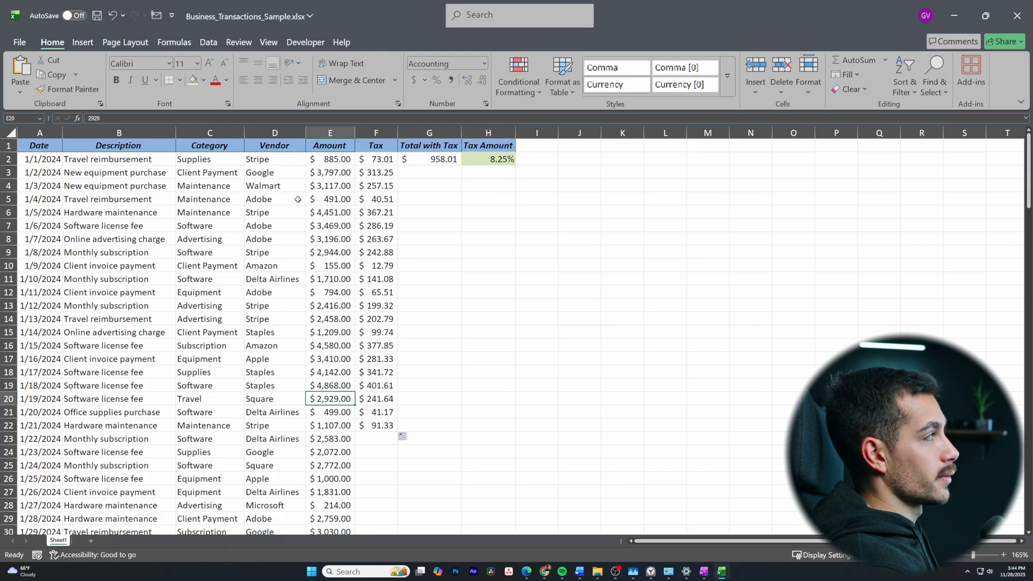
{"action": "left_click", "coordinate": [482, 158]}
Fill the Total with Tax formula from G2 down to G22
{"action": "left_click", "coordinate": [430, 220]}
{"action": "left_click", "coordinate": [448, 155]}
{"action": "left_click_drag", "start_coordinate": [457, 167], "coordinate": [444, 421]}
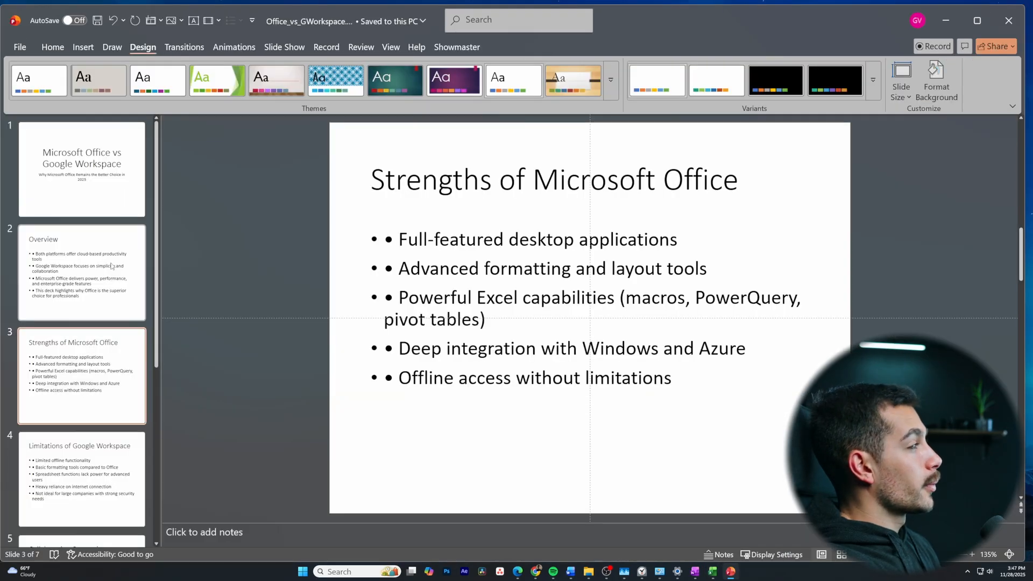
Switch to the Office_vs_GWorkspace presentation in PowerPoint and view slides 2 and 3, Overview and Strengths of Microsoft Office
{"action": "left_click", "coordinate": [114, 261]}
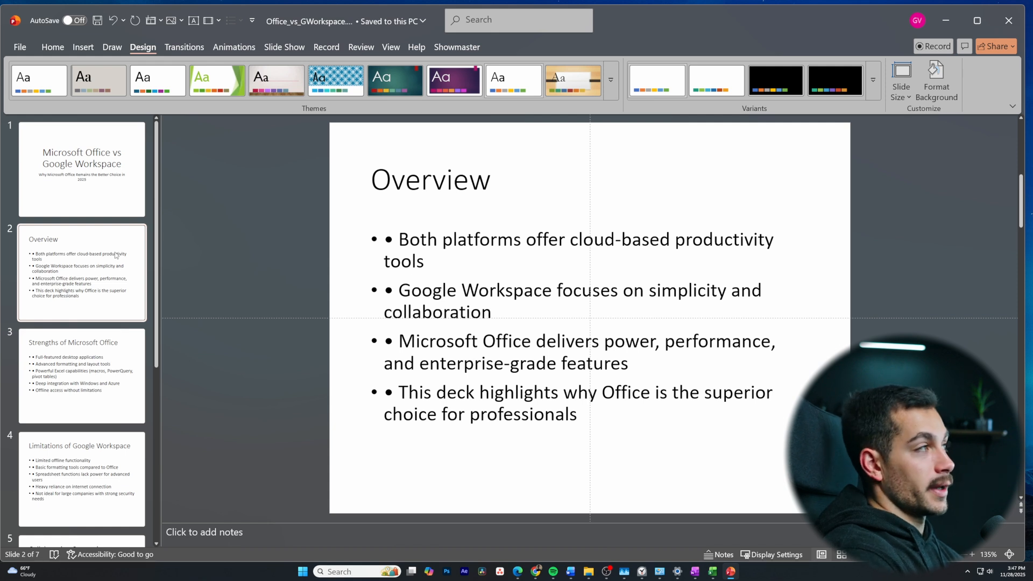
{"action": "left_click", "coordinate": [108, 361]}
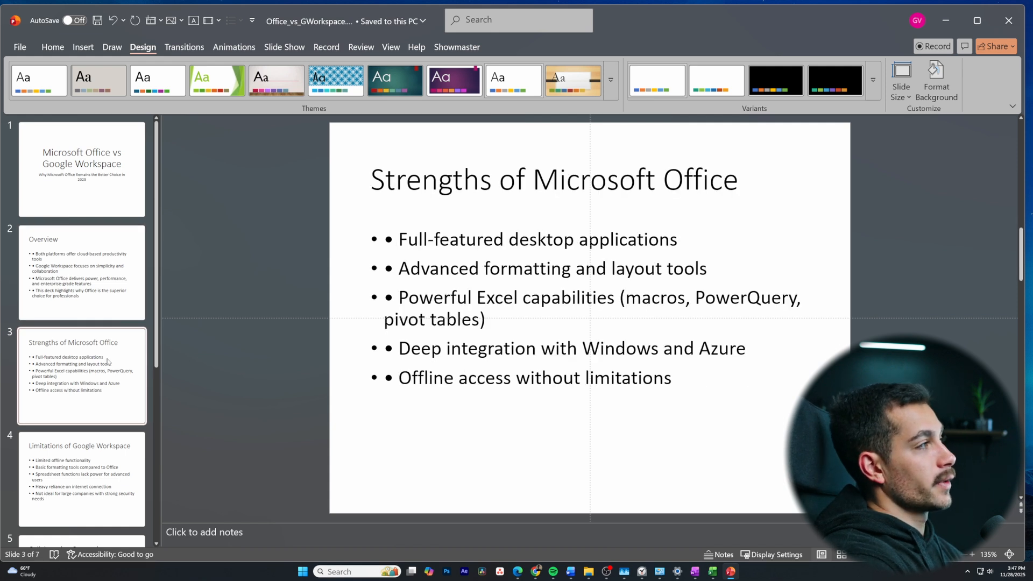